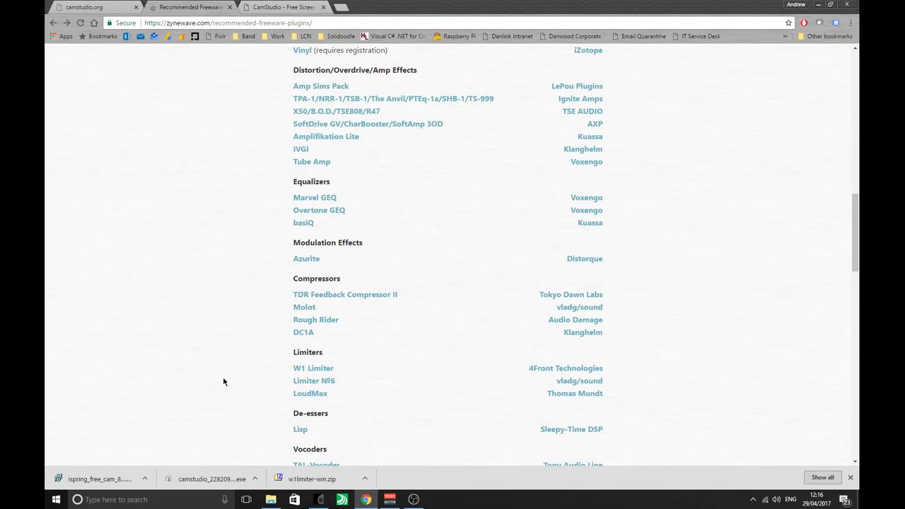
Close the two unreachable CamStudio tabs in Chrome.
{"action": "scroll", "coordinate": [223, 382], "scroll_direction": "up", "scroll_amount": 2}
{"action": "scroll", "coordinate": [223, 382], "scroll_direction": "up", "scroll_amount": 1}
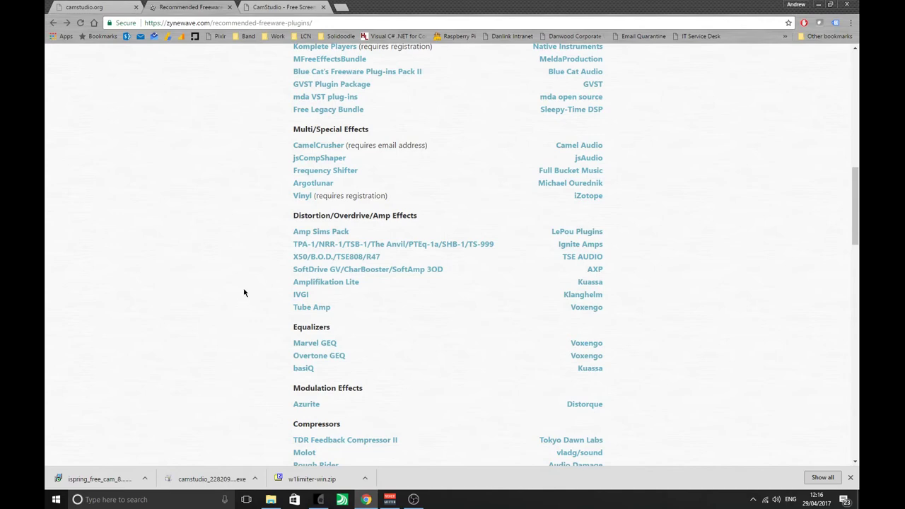
{"action": "left_click", "coordinate": [318, 7]}
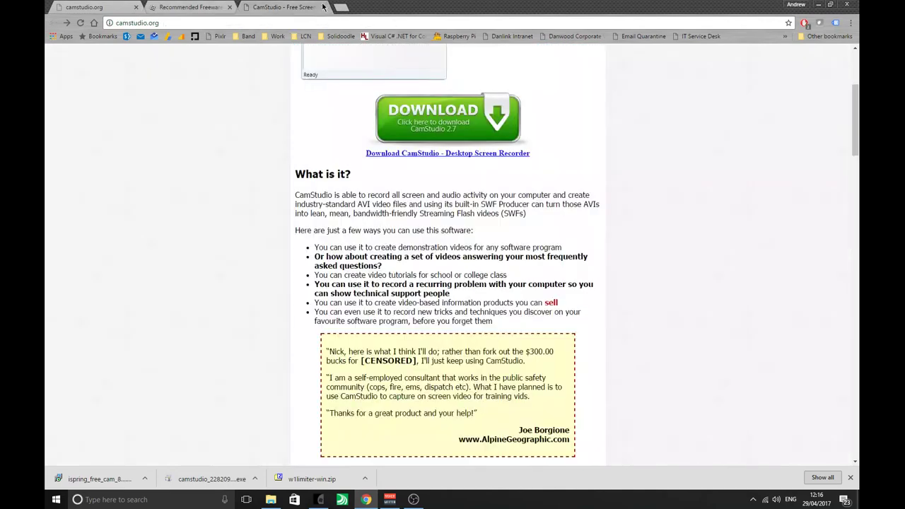
{"action": "left_click", "coordinate": [137, 7]}
{"action": "left_click", "coordinate": [230, 7]}
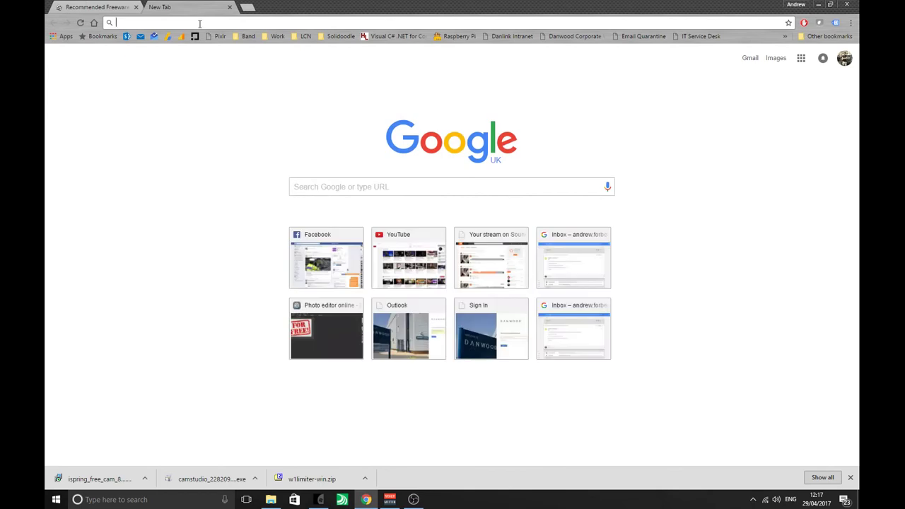
Search Google for 'free vst' and open the VST 4 FREE result.
{"action": "type", "text": "free"}
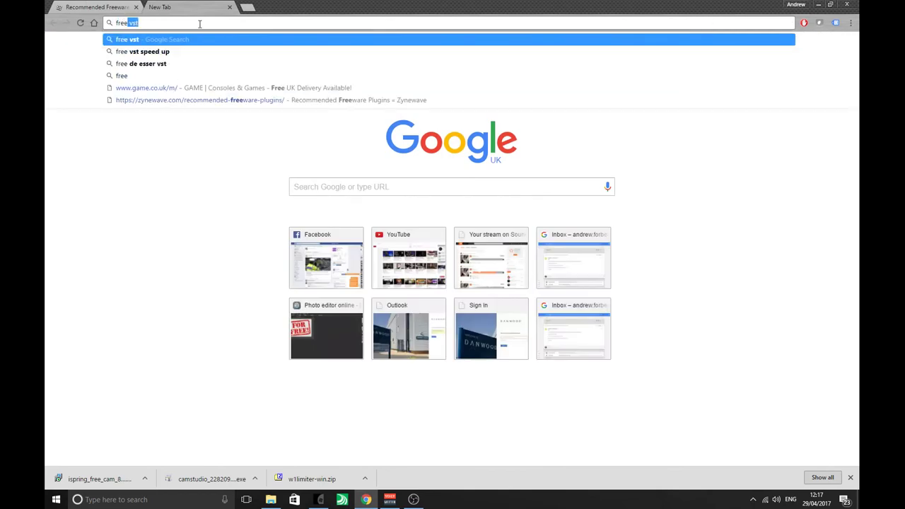
{"action": "type", "text": " vst"}
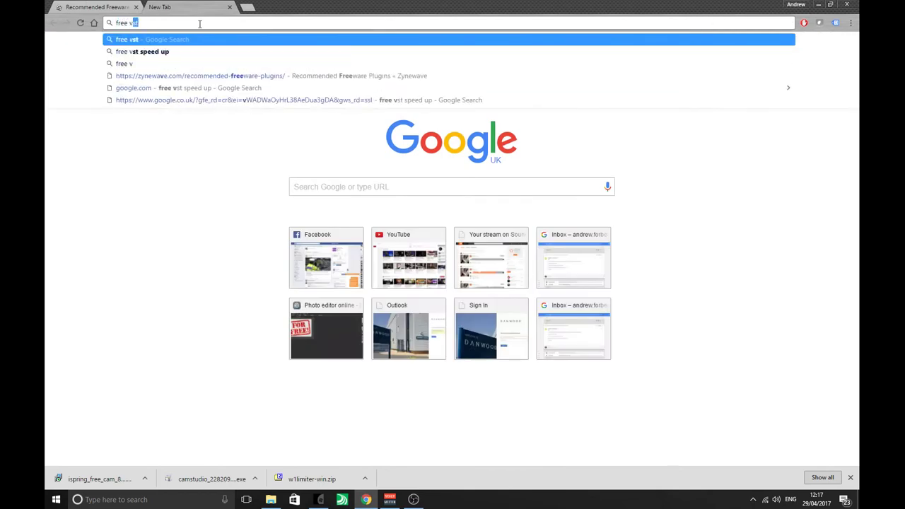
{"action": "key", "text": "Return"}
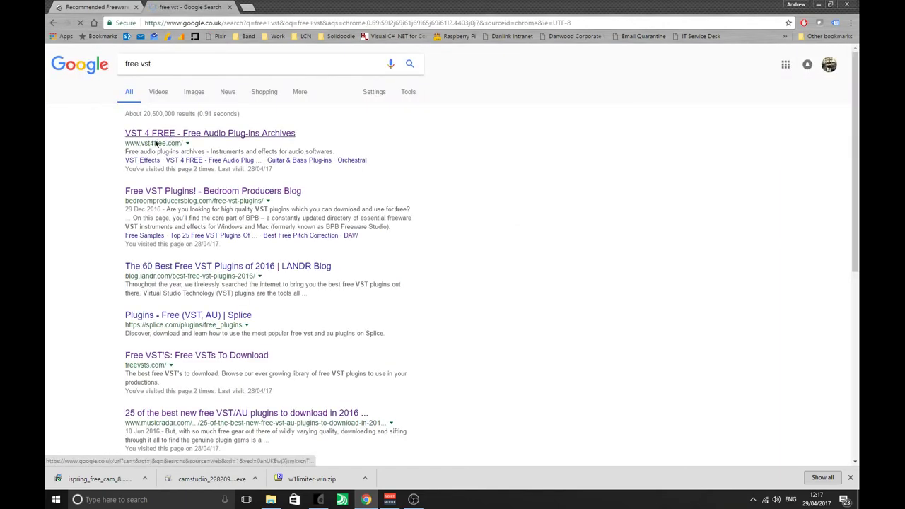
{"action": "left_click", "coordinate": [159, 134]}
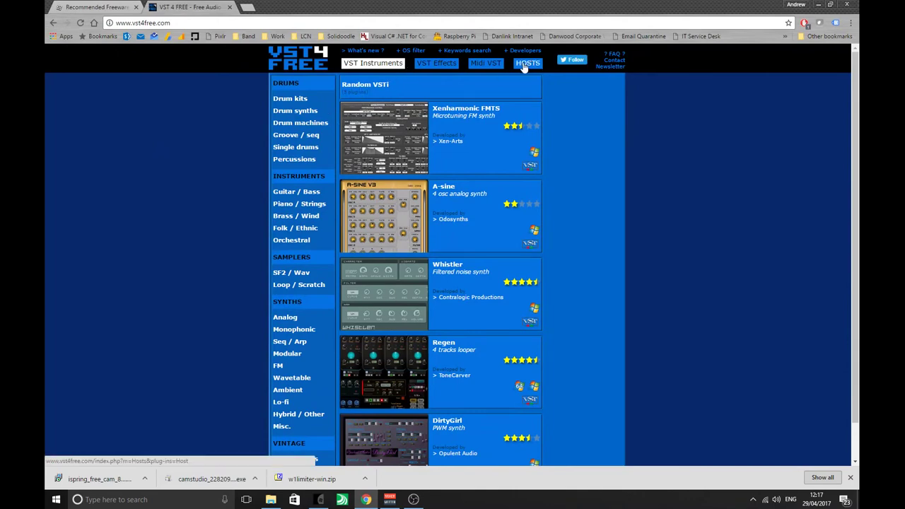
Run a VST4FREE keyword search for 'piano' and skim the results.
{"action": "left_click", "coordinate": [468, 51]}
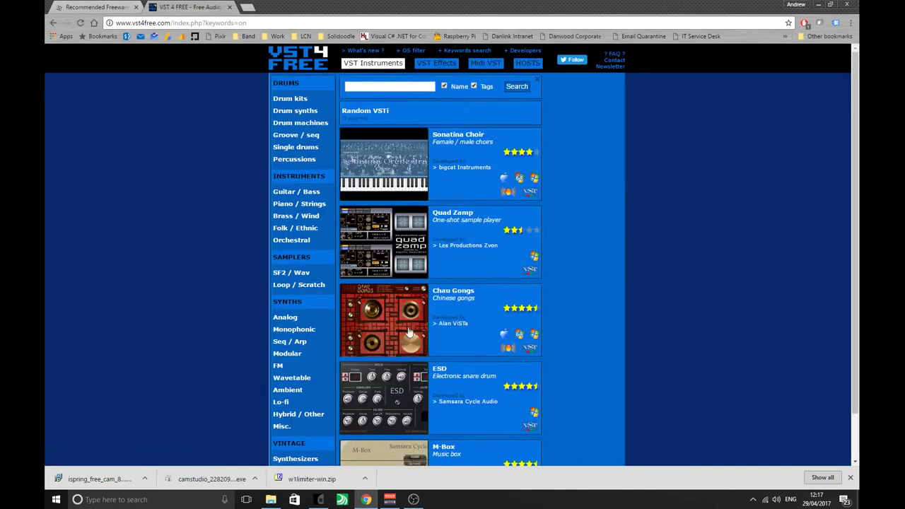
{"action": "left_click", "coordinate": [390, 86]}
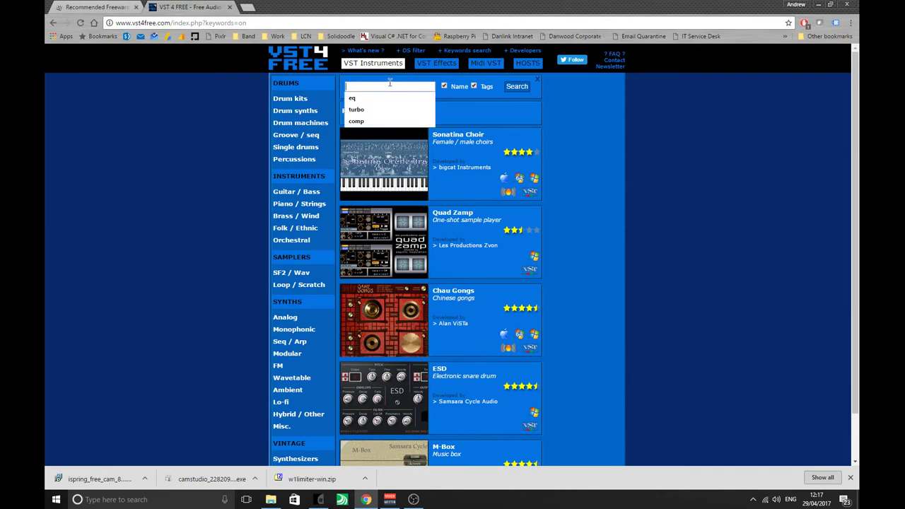
{"action": "type", "text": "pian"}
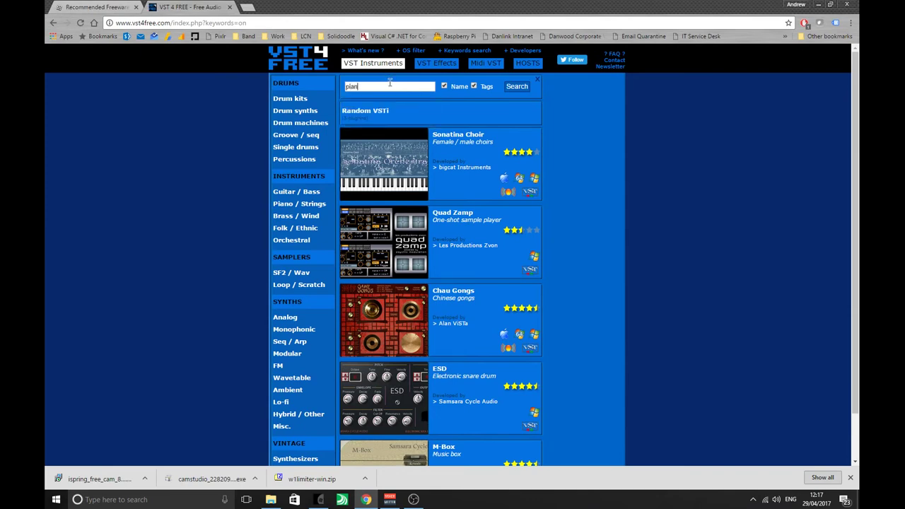
{"action": "type", "text": "o"}
{"action": "key", "text": "Return"}
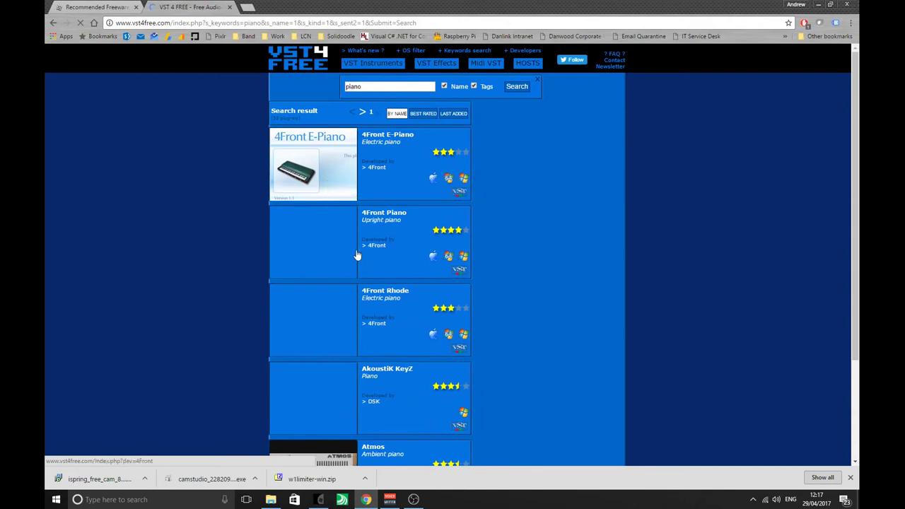
{"action": "scroll", "coordinate": [309, 303], "scroll_direction": "down", "scroll_amount": 1}
{"action": "scroll", "coordinate": [322, 315], "scroll_direction": "up", "scroll_amount": 2}
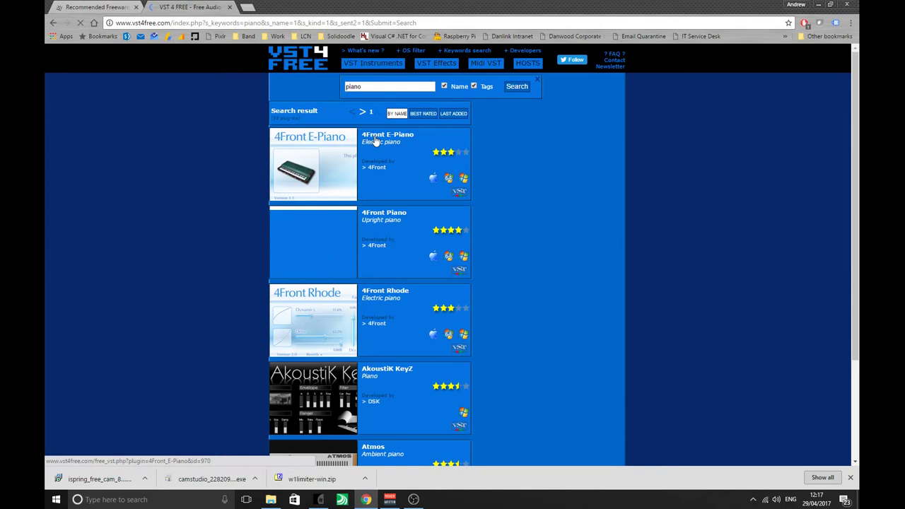
Open and close the 4Front E-Piano page, reload Zynewave's freeware list, and follow its IVGI link.
{"action": "left_click", "coordinate": [376, 142]}
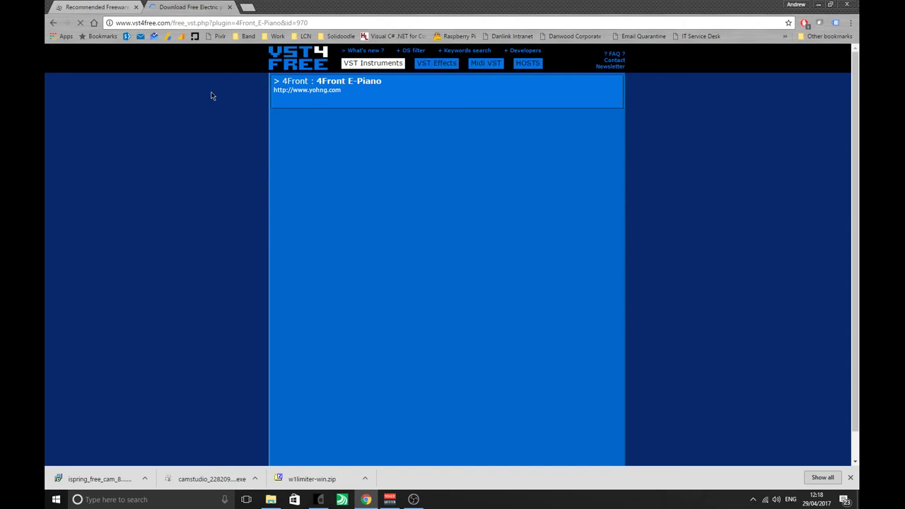
{"action": "left_click", "coordinate": [230, 7]}
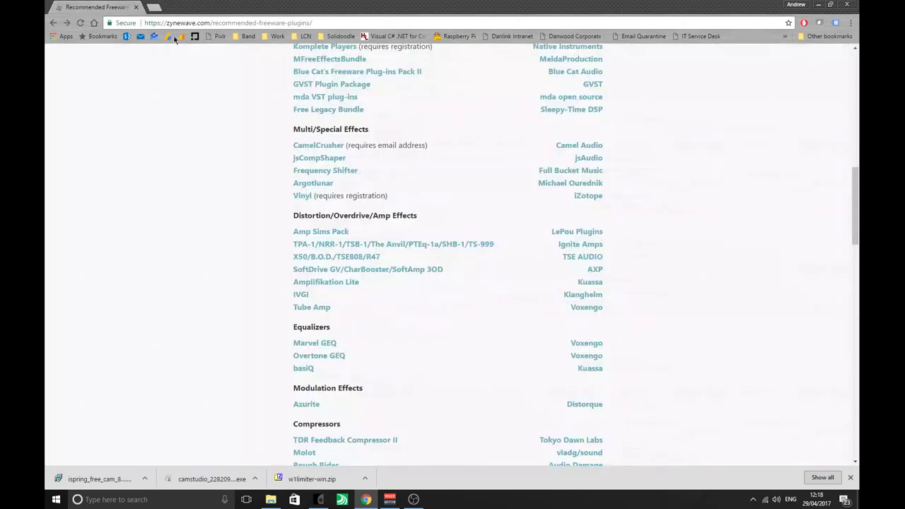
{"action": "left_click", "coordinate": [305, 294]}
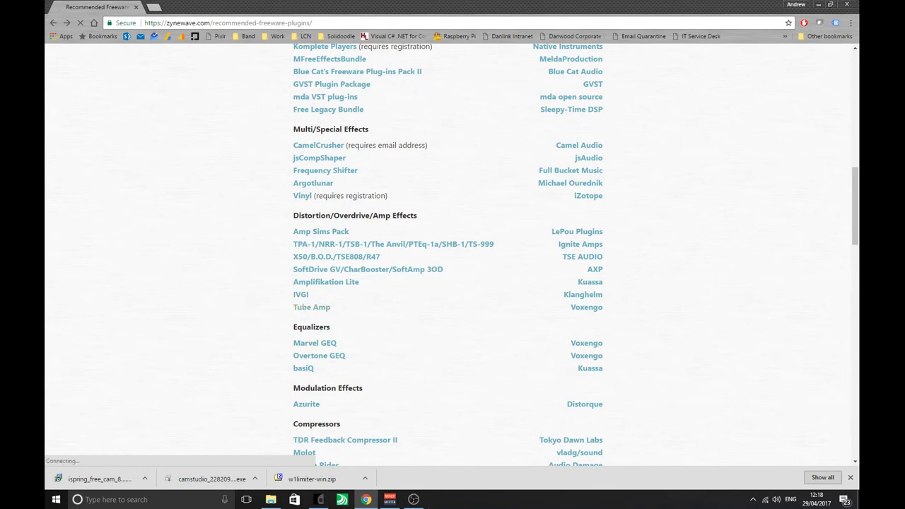
{"action": "left_click", "coordinate": [850, 479]}
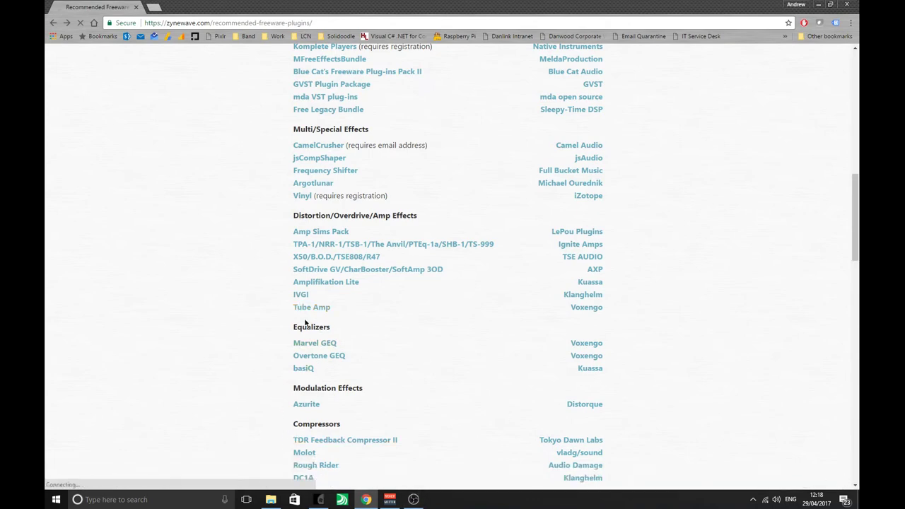
{"action": "left_click", "coordinate": [302, 296]}
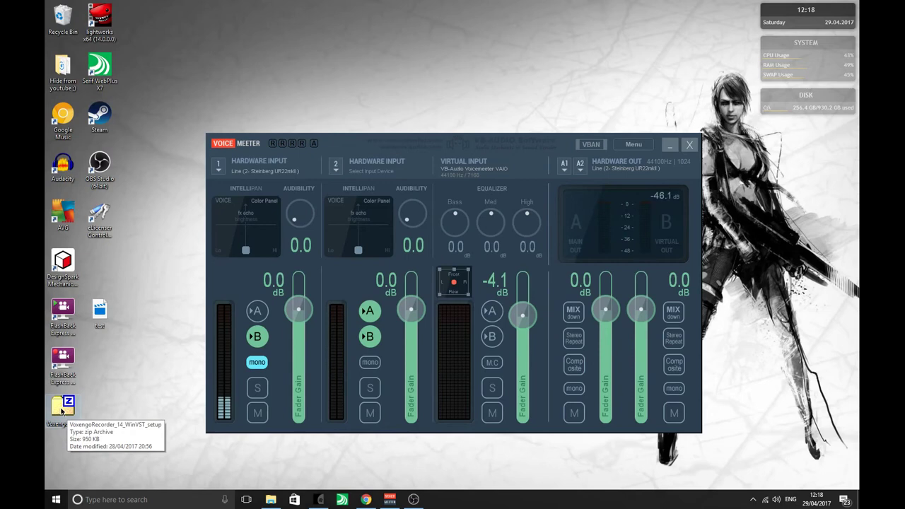
Extract VoxengoRecorder_14_WinVST_setup.zip with 7-Zip into its own folder and open it.
{"action": "left_click", "coordinate": [63, 412]}
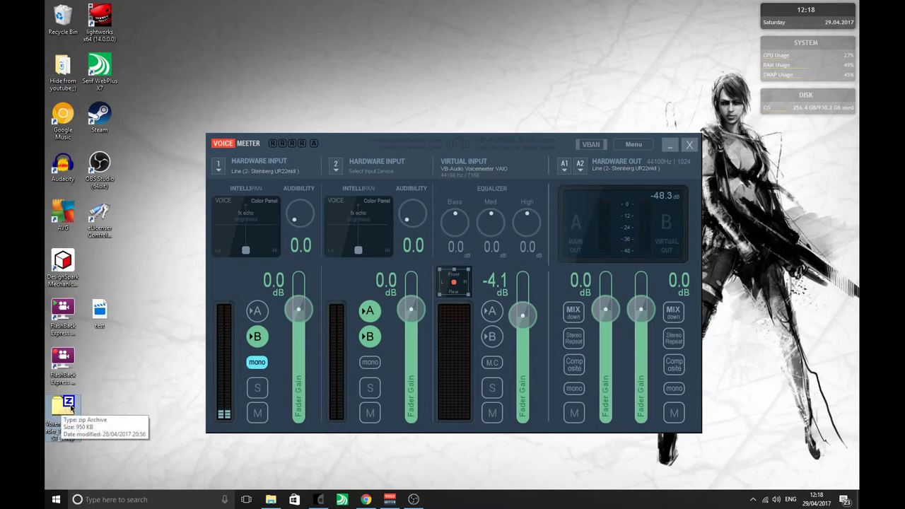
{"action": "right_click", "coordinate": [69, 406]}
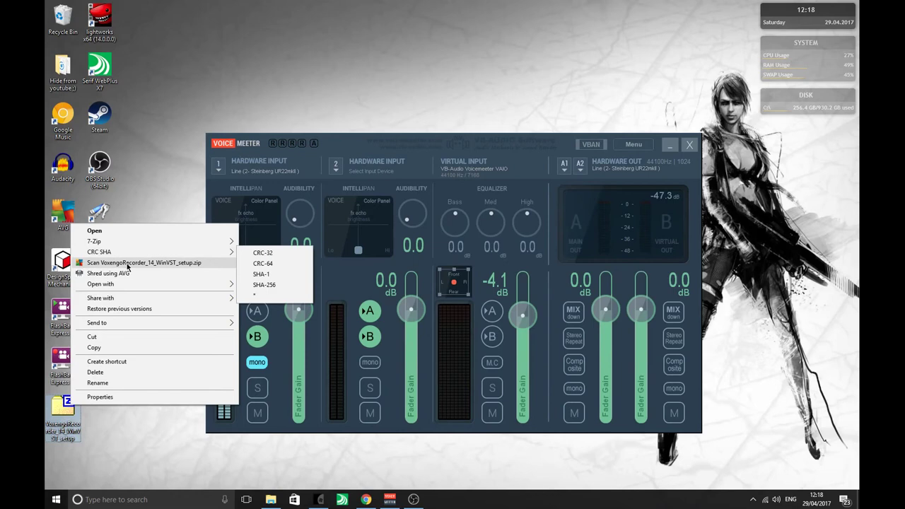
{"action": "mouse_move", "coordinate": [226, 244]}
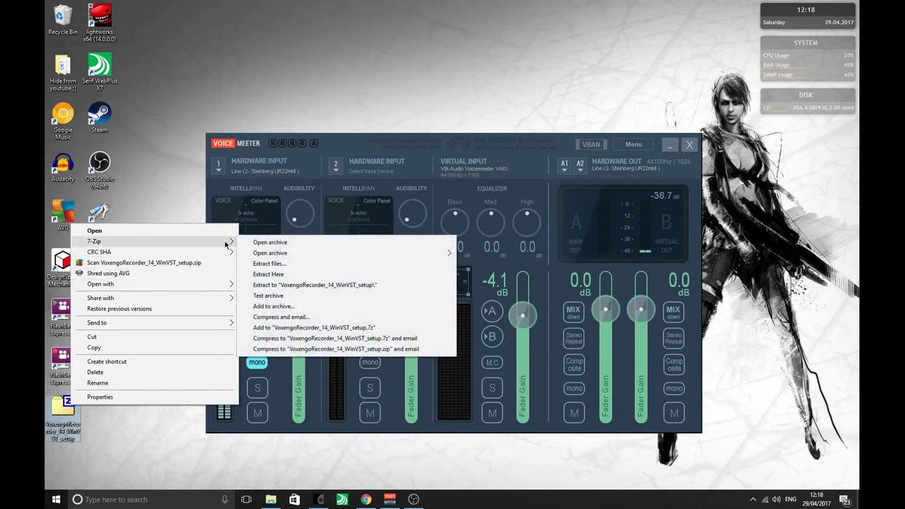
{"action": "left_click", "coordinate": [276, 285]}
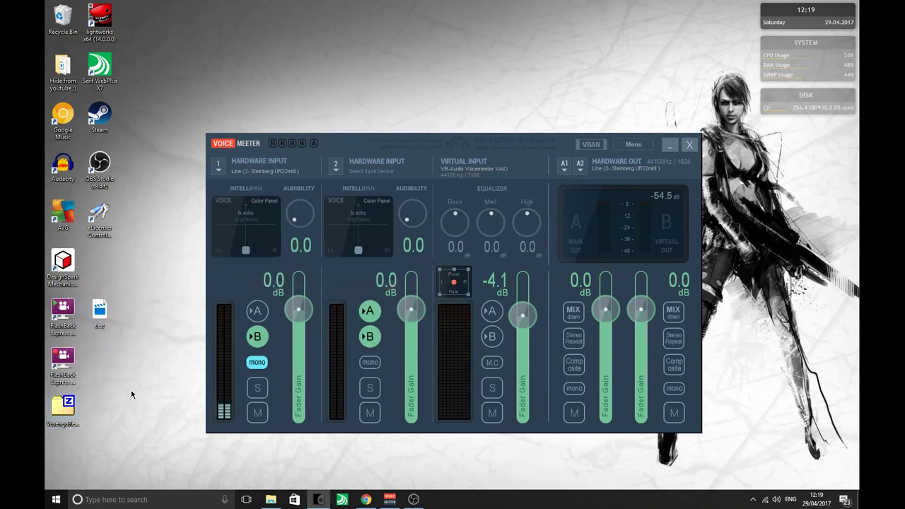
{"action": "double_click", "coordinate": [65, 460]}
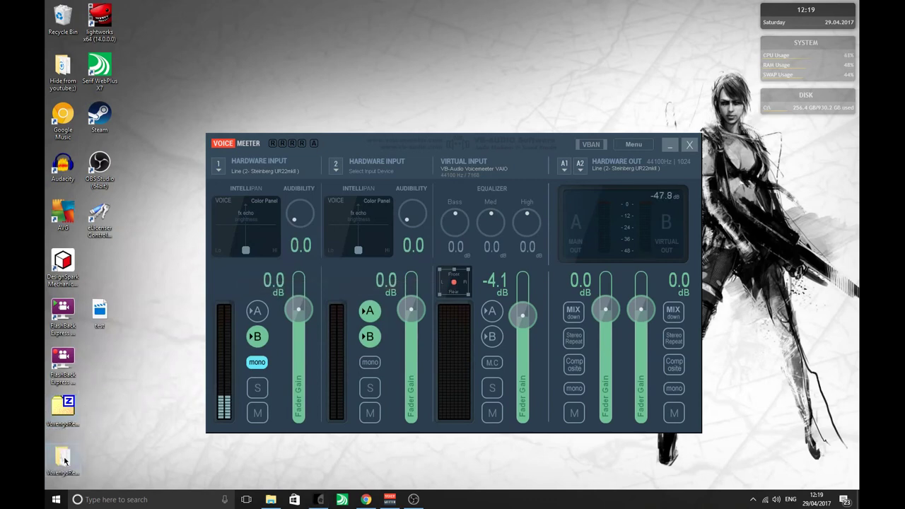
Cut VoxengoRecorder.dll and browse to C:\Program Files (x86)\Zynewave\Podium Free\VSTPlugins.
{"action": "left_click", "coordinate": [415, 222]}
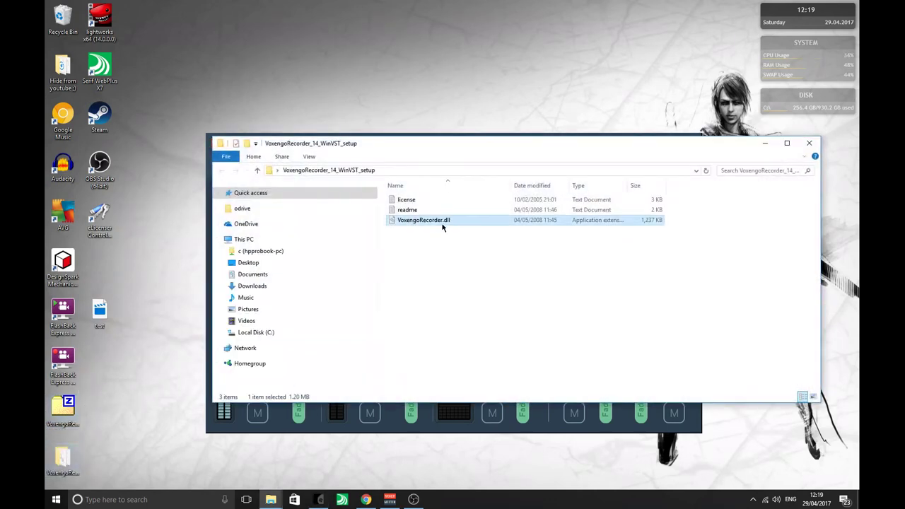
{"action": "right_click", "coordinate": [408, 221]}
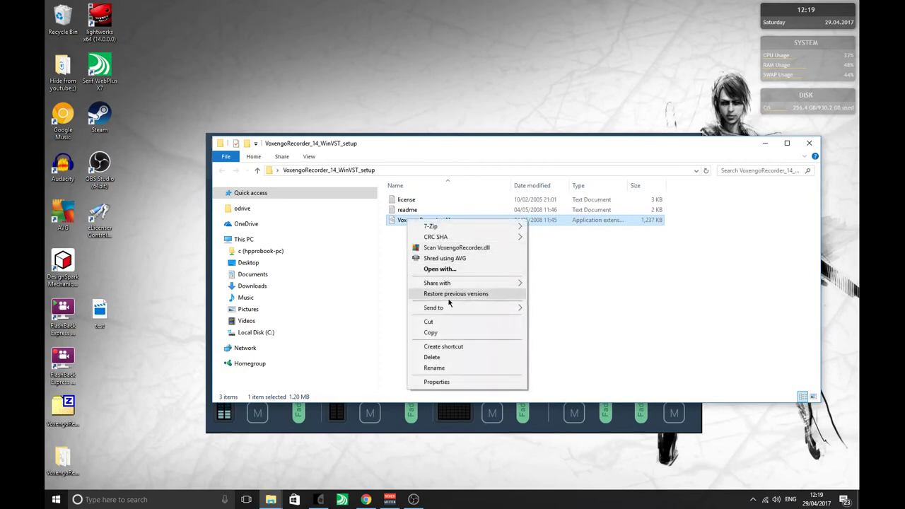
{"action": "left_click", "coordinate": [430, 322]}
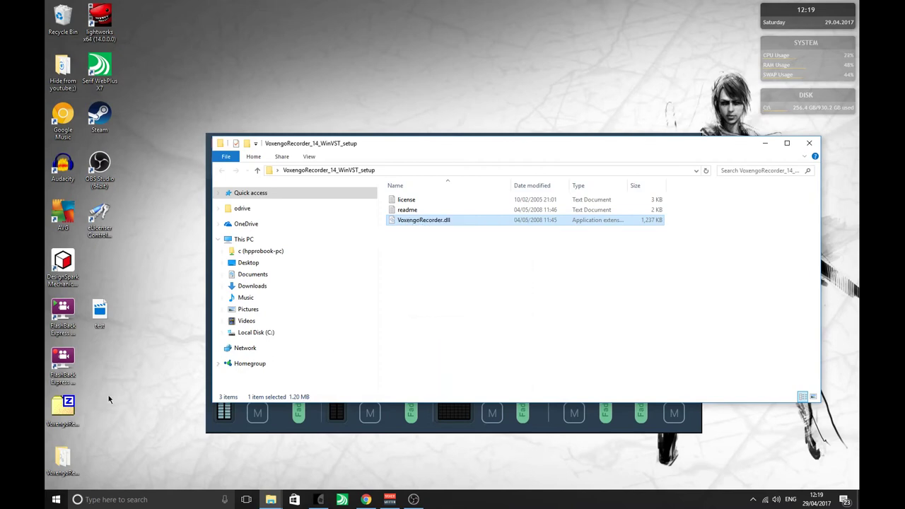
{"action": "left_click", "coordinate": [252, 334]}
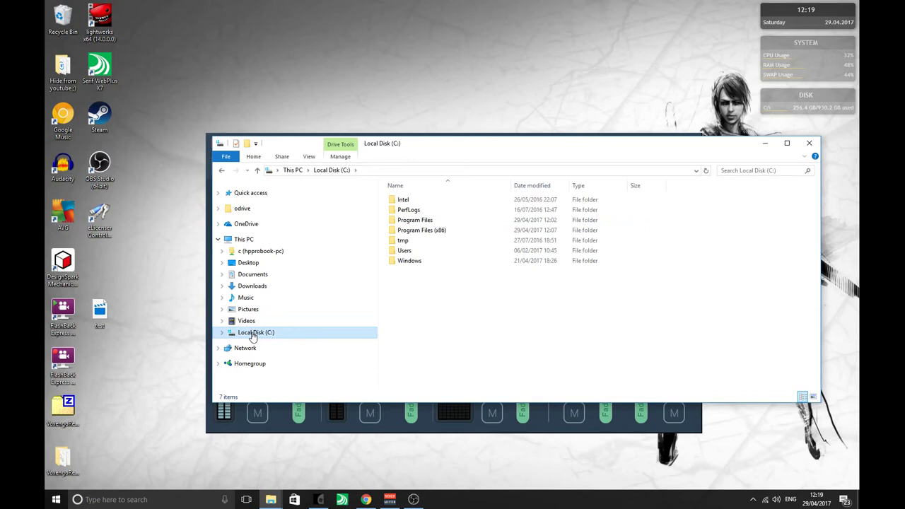
{"action": "left_click", "coordinate": [428, 230]}
{"action": "double_click", "coordinate": [439, 231]}
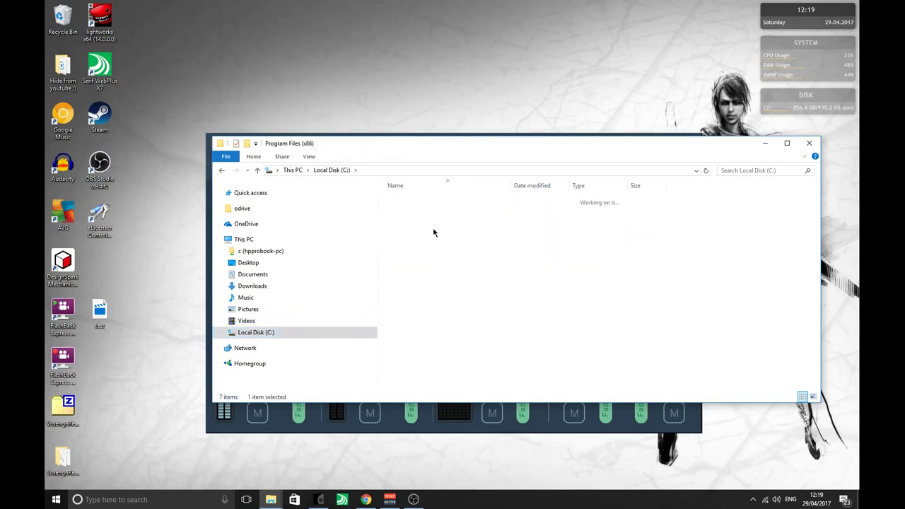
{"action": "left_click", "coordinate": [413, 314]}
{"action": "key", "text": "End"}
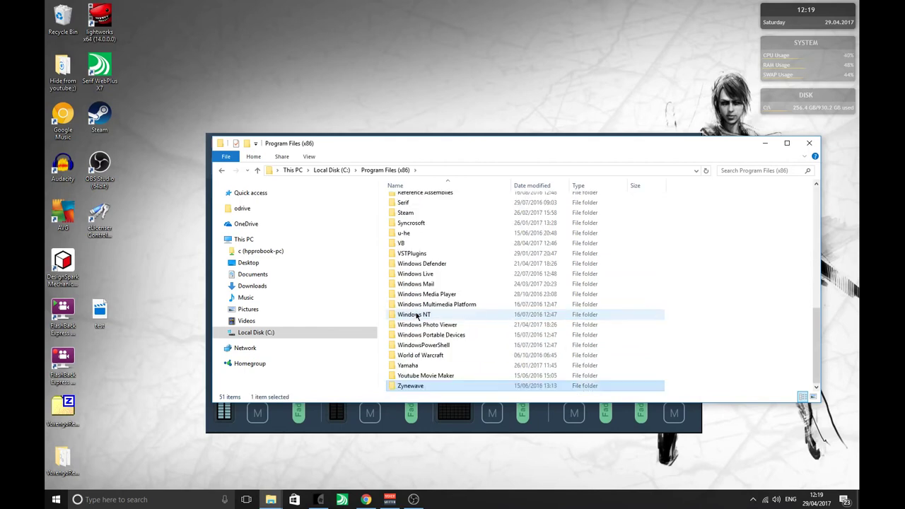
{"action": "key", "text": "Return"}
{"action": "double_click", "coordinate": [403, 201]}
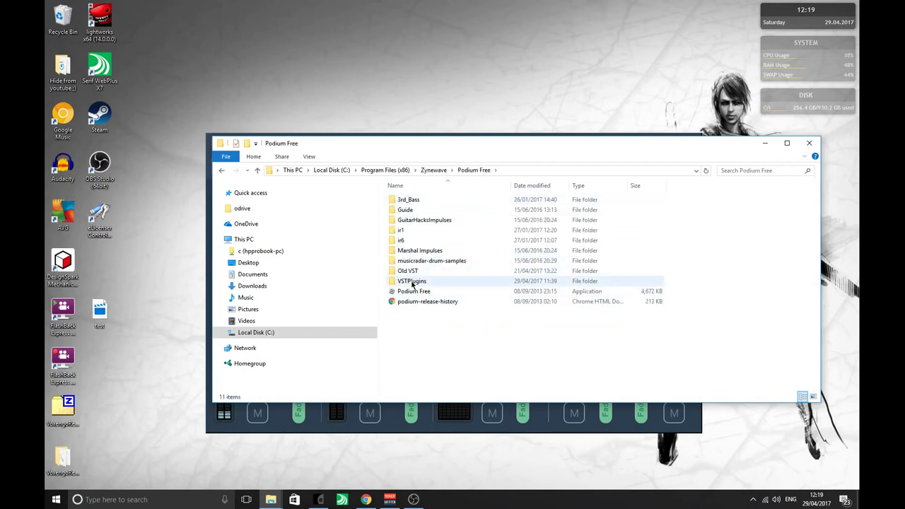
{"action": "left_click", "coordinate": [410, 283]}
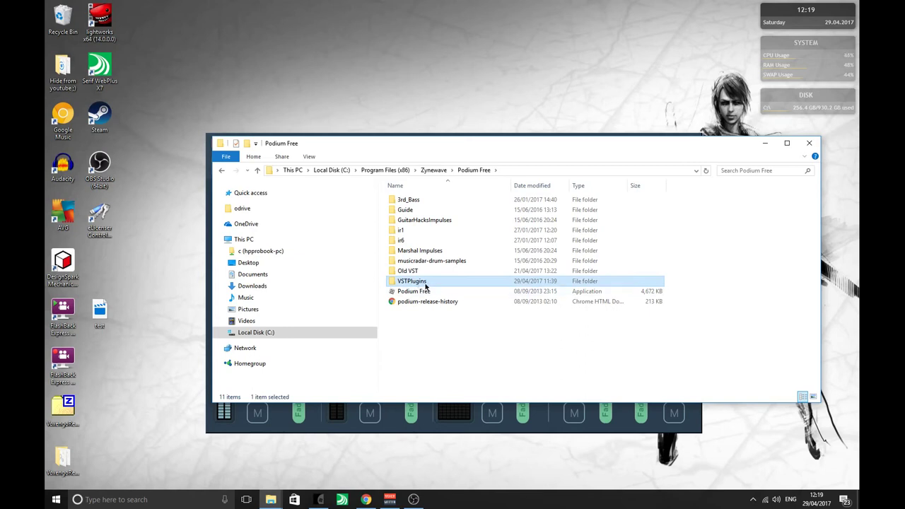
{"action": "double_click", "coordinate": [425, 286]}
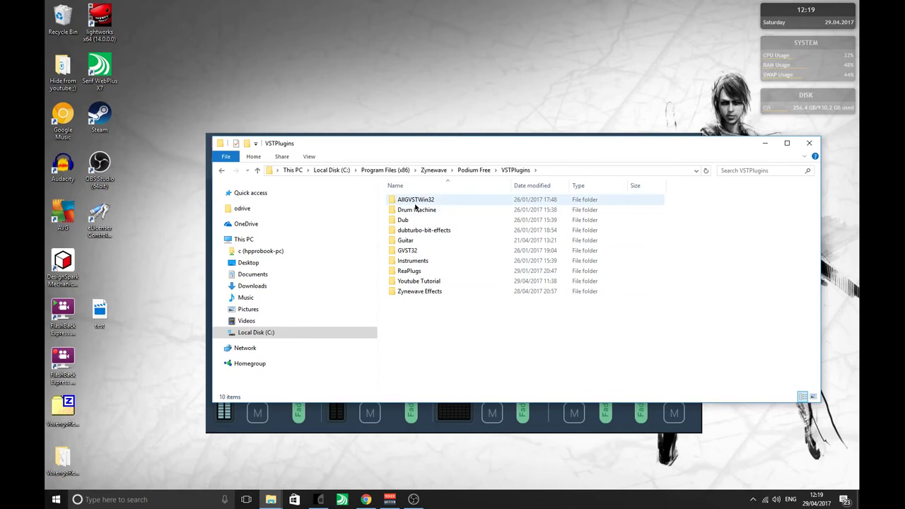
Paste VoxengoRecorder.dll into VSTPlugins, granting administrator permission for the move.
{"action": "right_click", "coordinate": [416, 310]}
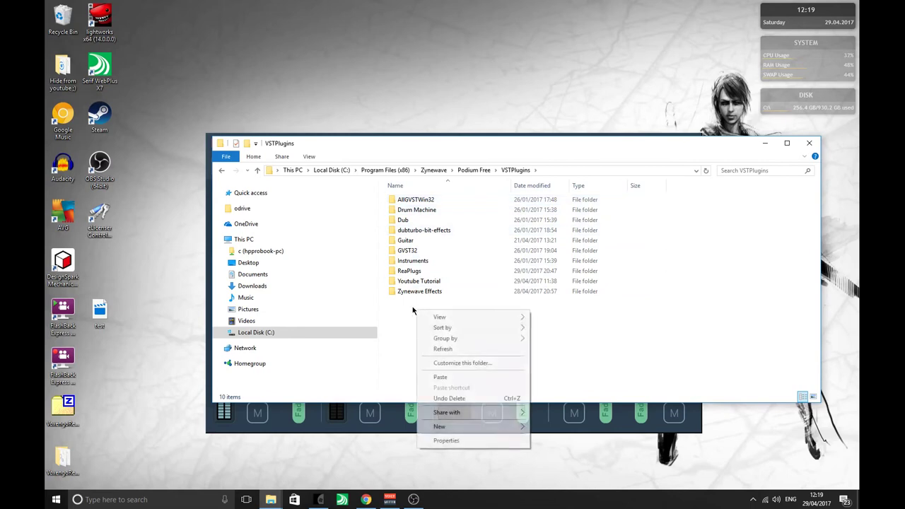
{"action": "left_click", "coordinate": [438, 378]}
{"action": "left_click", "coordinate": [426, 185]}
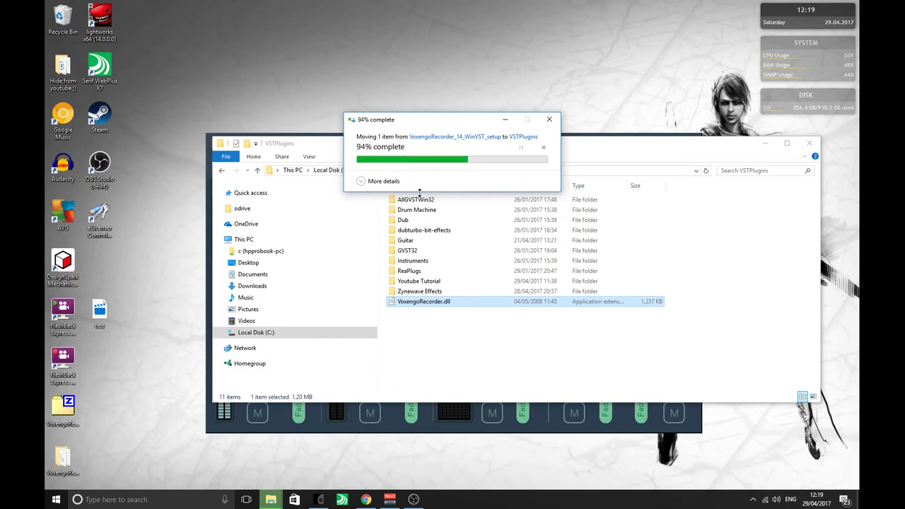
{"action": "left_click", "coordinate": [222, 171]}
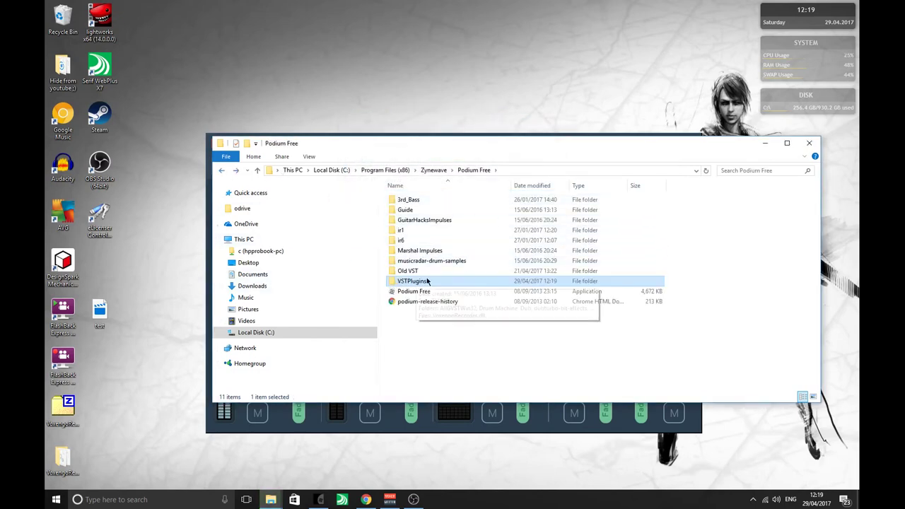
{"action": "left_click", "coordinate": [236, 171]}
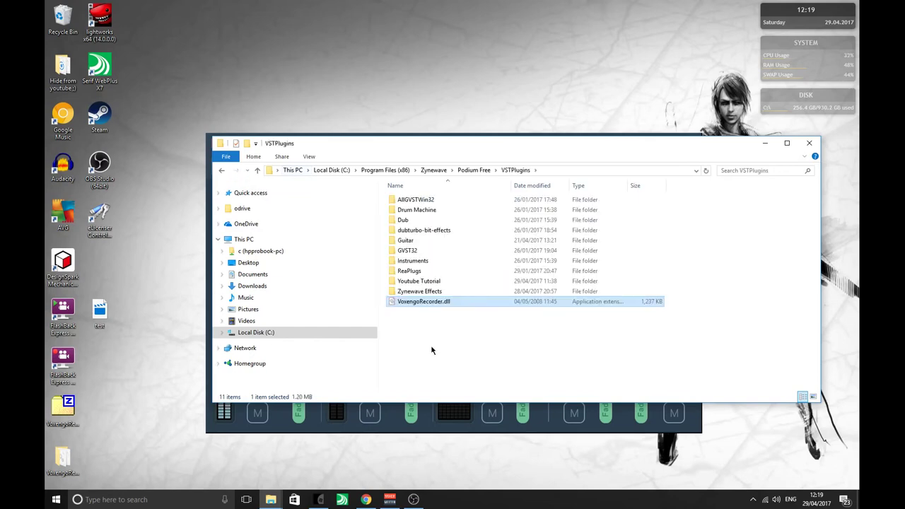
{"action": "left_click", "coordinate": [433, 350]}
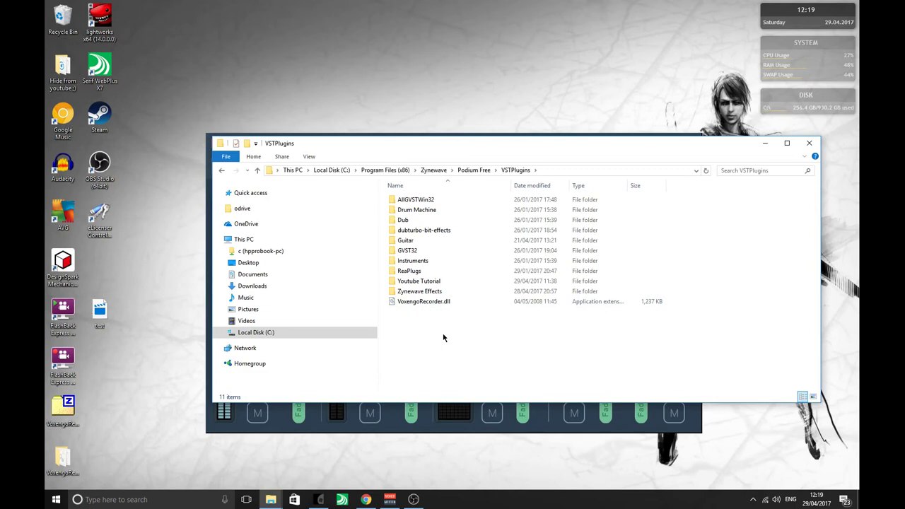
Close the master's VoxengoRecorder window and browse the Youtube Tutorial devices folder.
{"action": "left_click", "coordinate": [320, 499]}
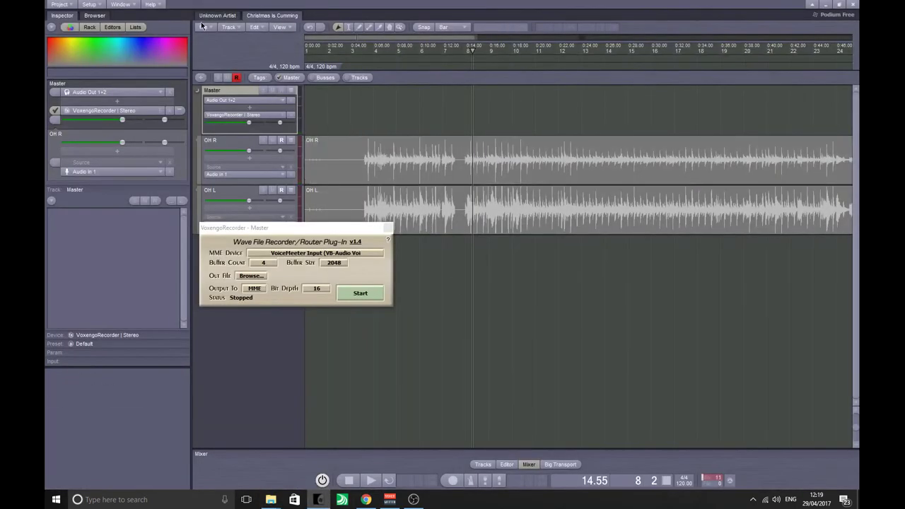
{"action": "left_click_drag", "start_coordinate": [277, 228], "coordinate": [521, 106]}
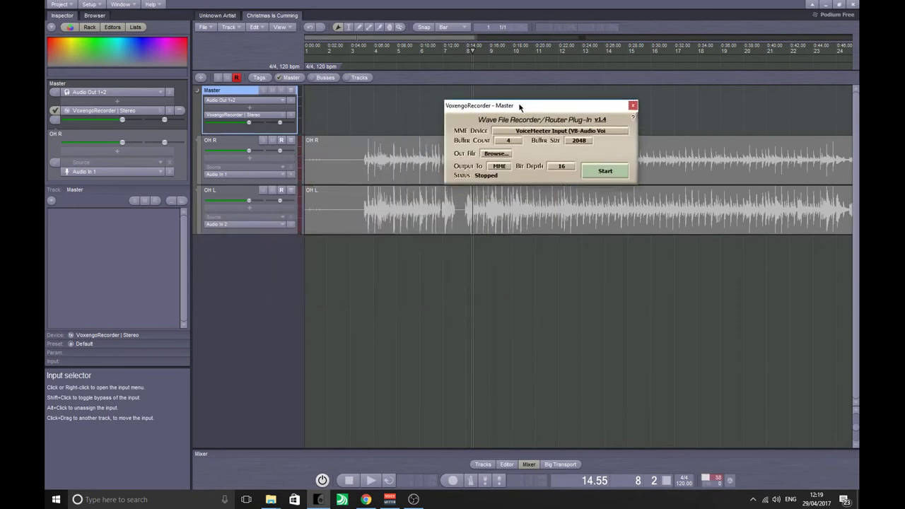
{"action": "left_click", "coordinate": [633, 106]}
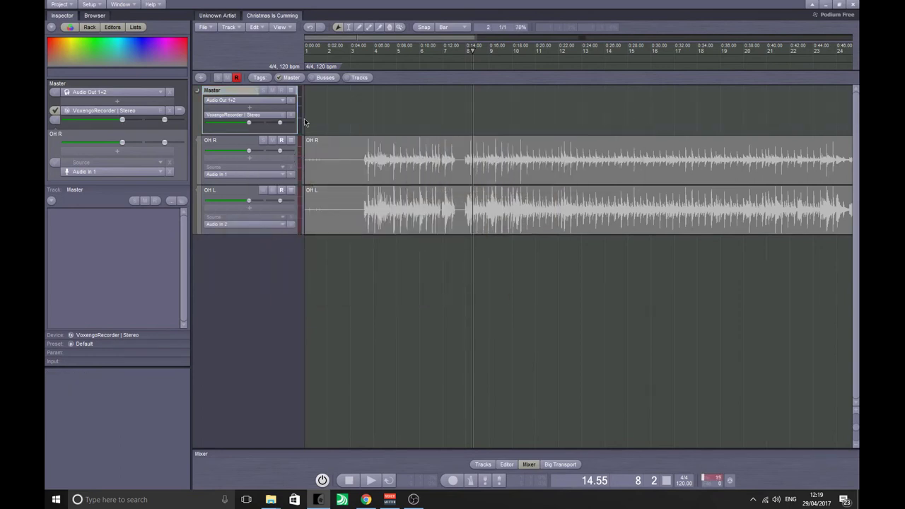
{"action": "left_click", "coordinate": [219, 16]}
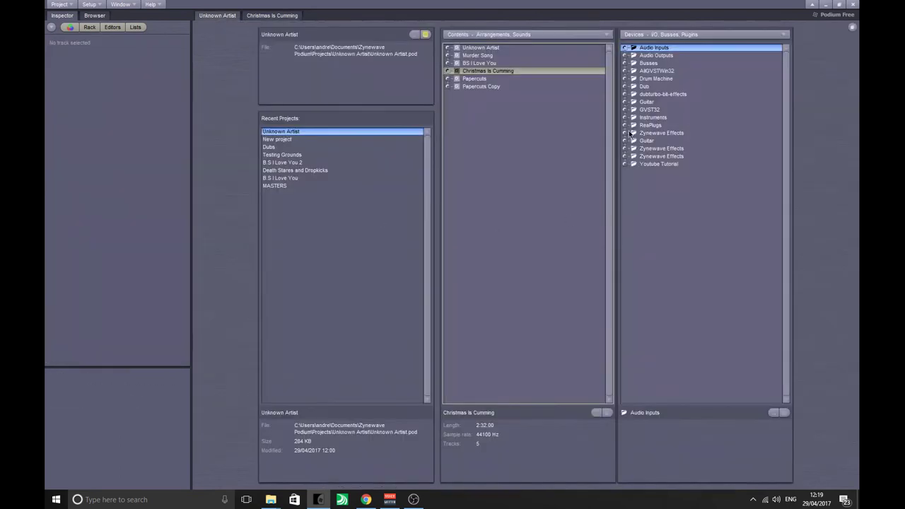
{"action": "left_click", "coordinate": [645, 163]}
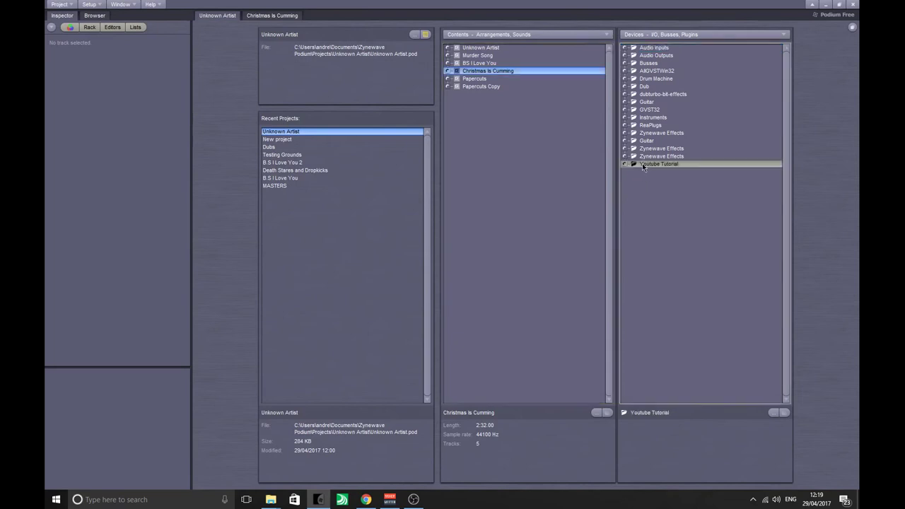
{"action": "left_click", "coordinate": [625, 165]}
{"action": "left_click", "coordinate": [627, 166]}
Update and reload the plugin database, dismissing the licence error during the scan.
{"action": "left_click", "coordinate": [645, 33]}
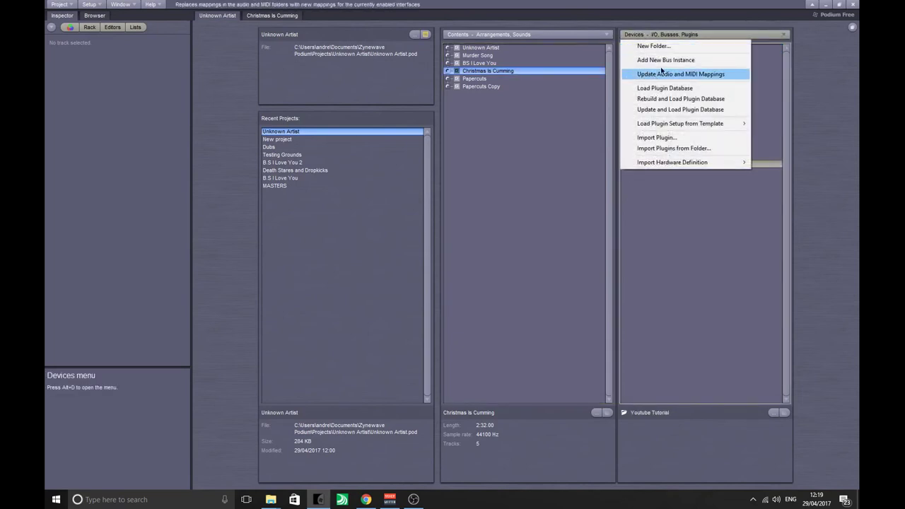
{"action": "left_click", "coordinate": [672, 110]}
{"action": "left_click", "coordinate": [433, 265]}
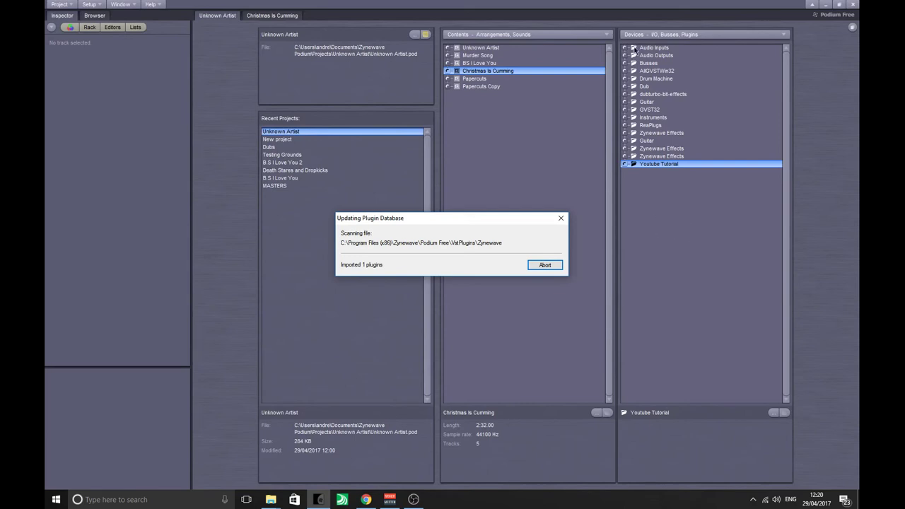
{"action": "left_click", "coordinate": [536, 295]}
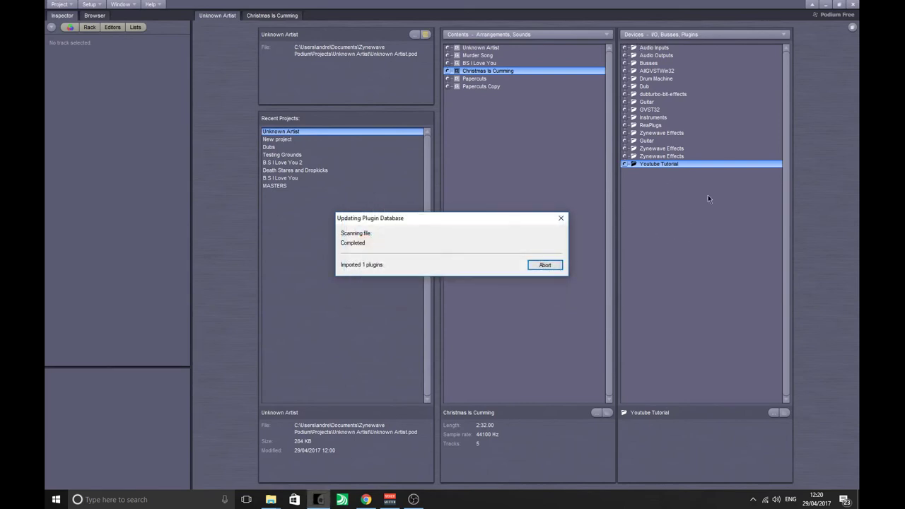
{"action": "left_click", "coordinate": [479, 263]}
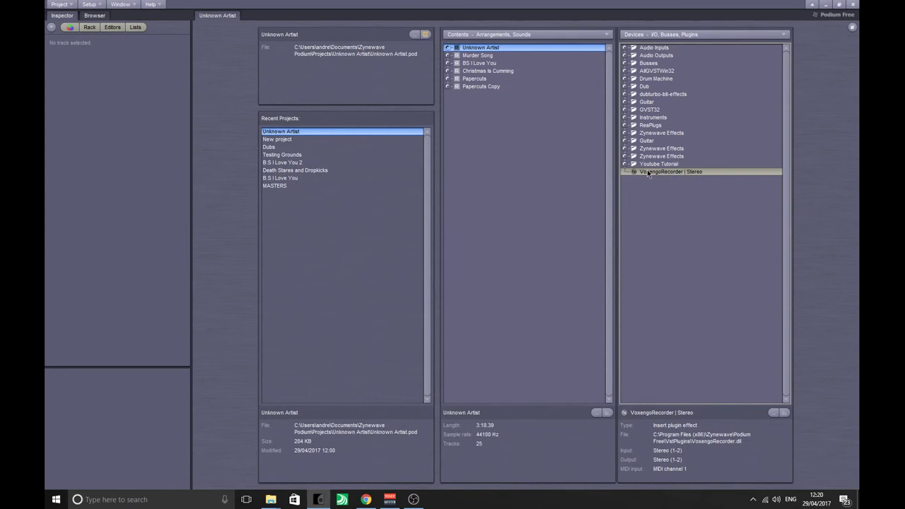
Open Christmas Is Cumming, insert VoxengoRecorder | Stereo on OH L, and open its plugin window.
{"action": "double_click", "coordinate": [479, 72]}
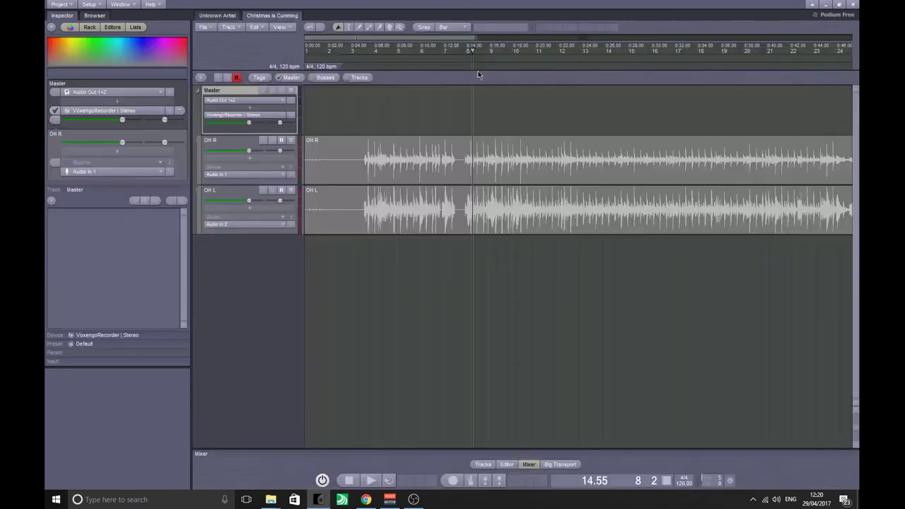
{"action": "left_click", "coordinate": [256, 207]}
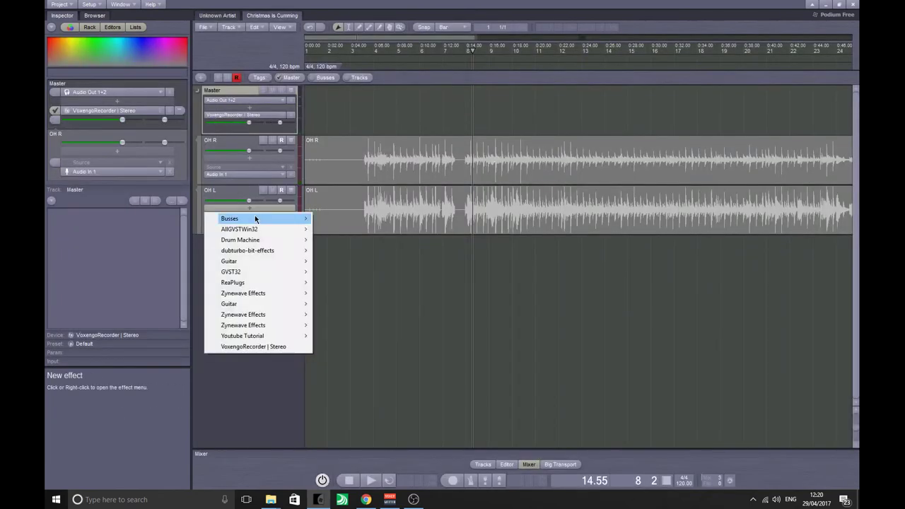
{"action": "left_click", "coordinate": [269, 346]}
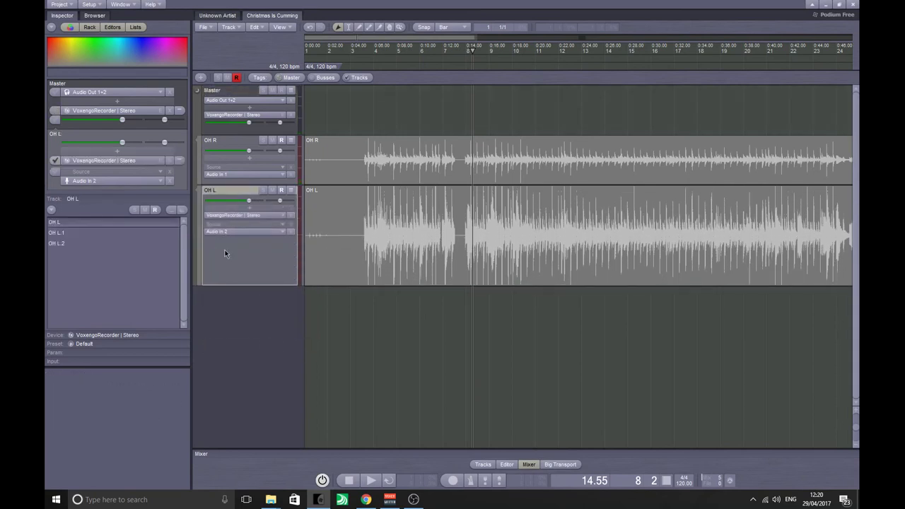
{"action": "left_click", "coordinate": [283, 215]}
{"action": "left_click_drag", "start_coordinate": [285, 31], "coordinate": [414, 175]}
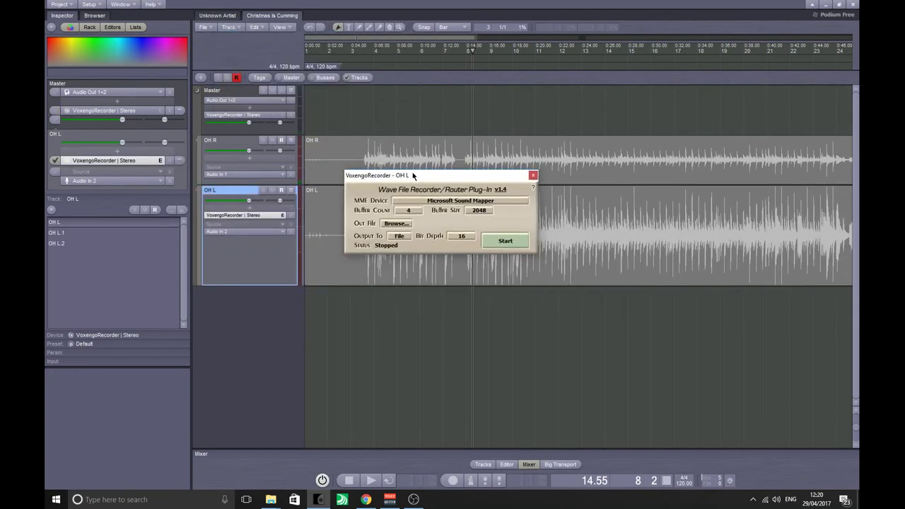
{"action": "left_click", "coordinate": [237, 210]}
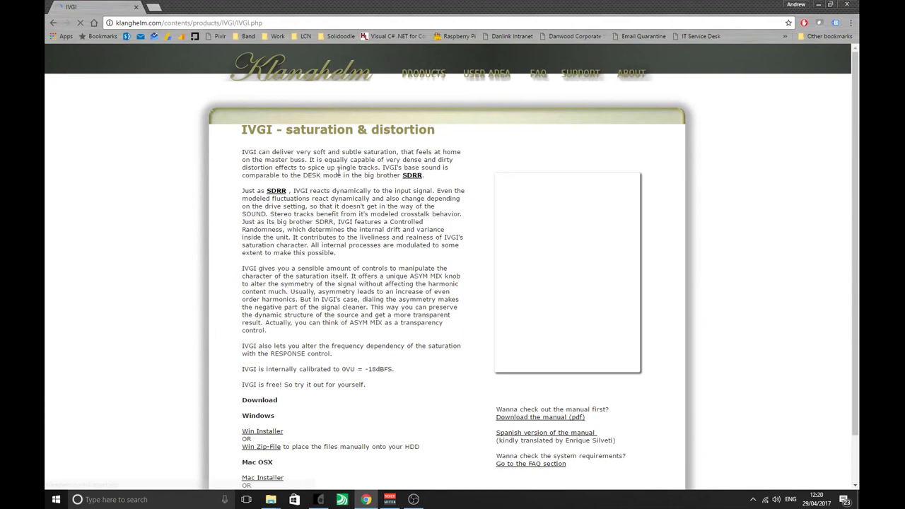
Scroll the IVGI page down to its download links and minimize Chrome.
{"action": "scroll", "coordinate": [314, 270], "scroll_direction": "down", "scroll_amount": 1}
{"action": "scroll", "coordinate": [314, 270], "scroll_direction": "down", "scroll_amount": 1}
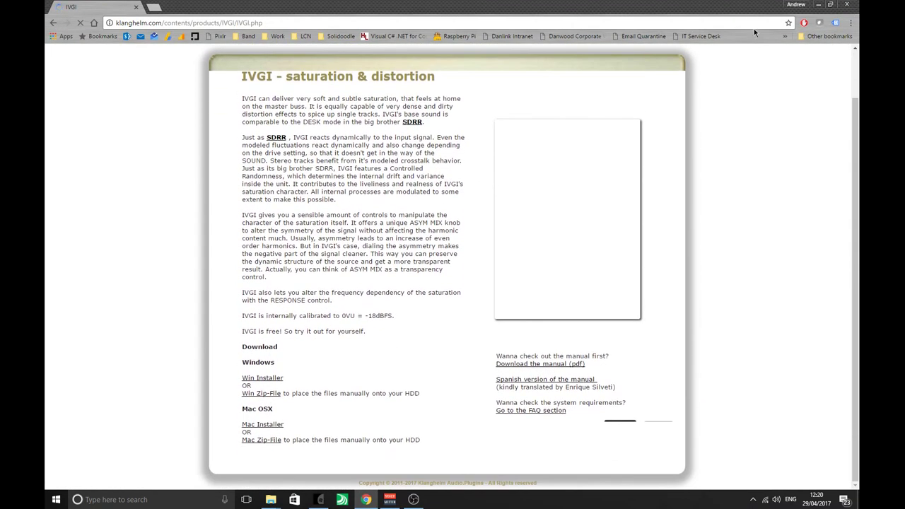
{"action": "left_click", "coordinate": [820, 5]}
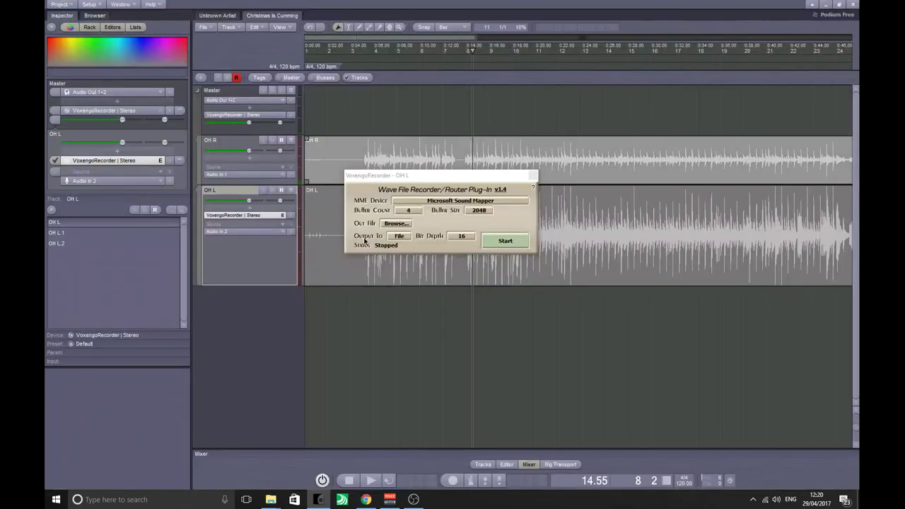
Close the OH L VoxengoRecorder window and browse the GVST32 and ReaPlugs effect submenus.
{"action": "left_click", "coordinate": [532, 176]}
{"action": "left_click", "coordinate": [259, 207]}
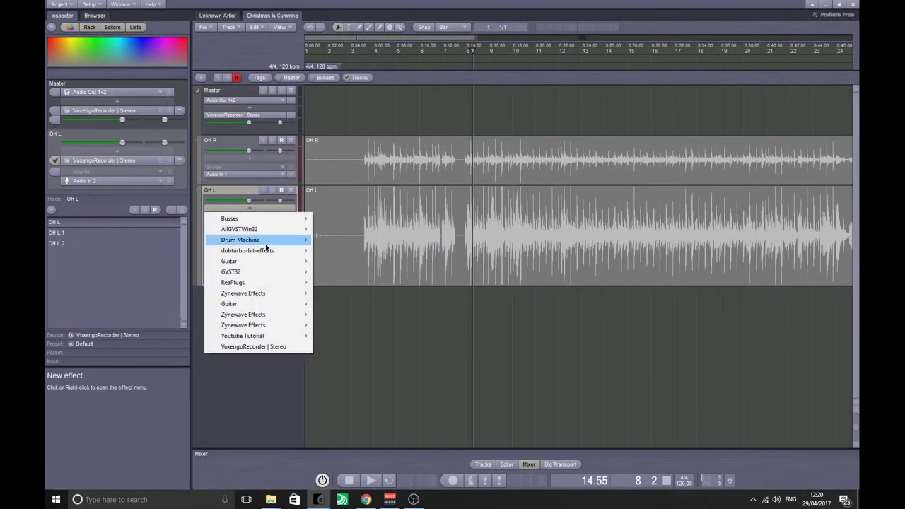
{"action": "mouse_move", "coordinate": [301, 271]}
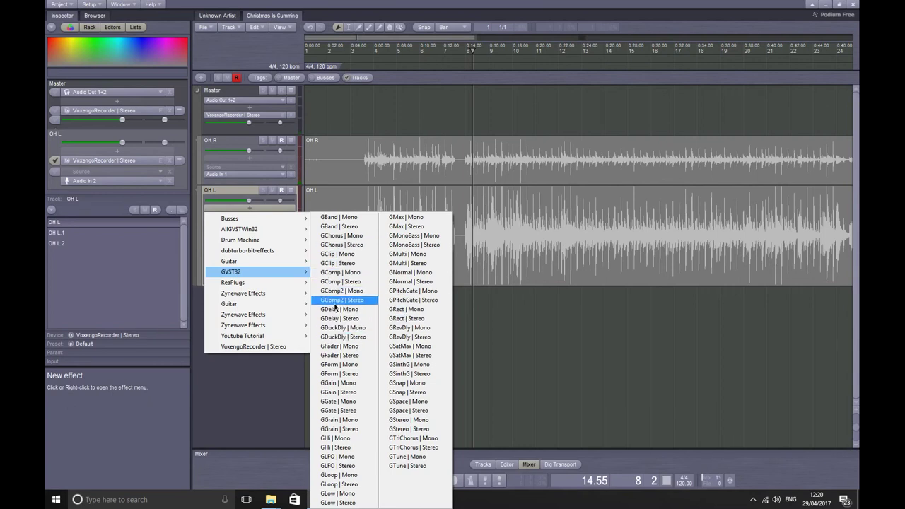
{"action": "mouse_move", "coordinate": [254, 286]}
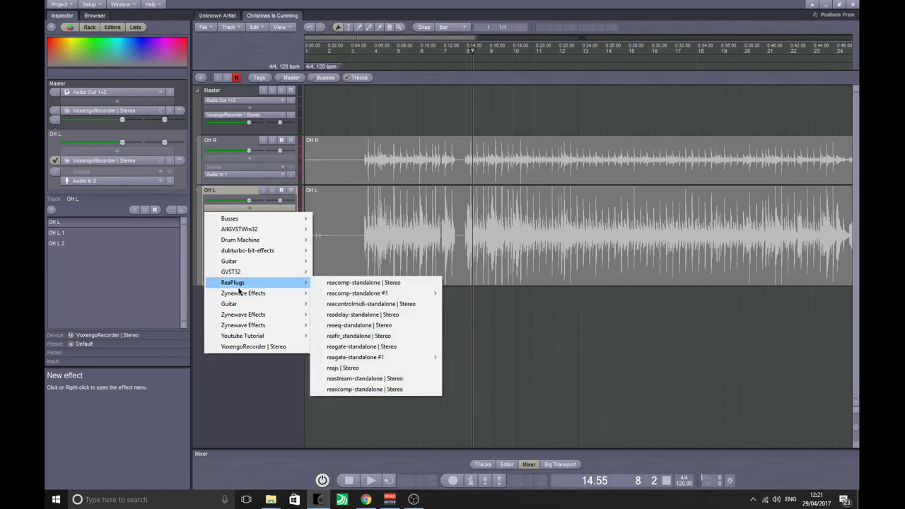
{"action": "left_click", "coordinate": [365, 499]}
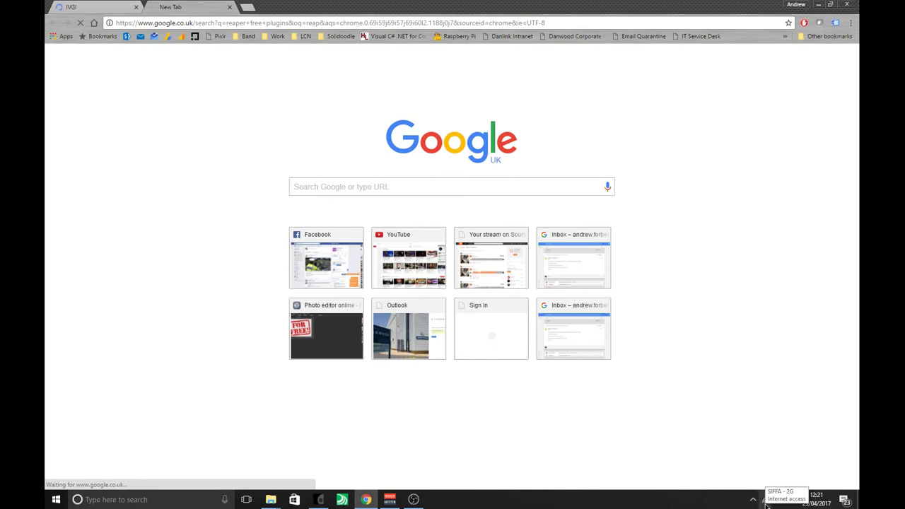
{"action": "left_click", "coordinate": [819, 4]}
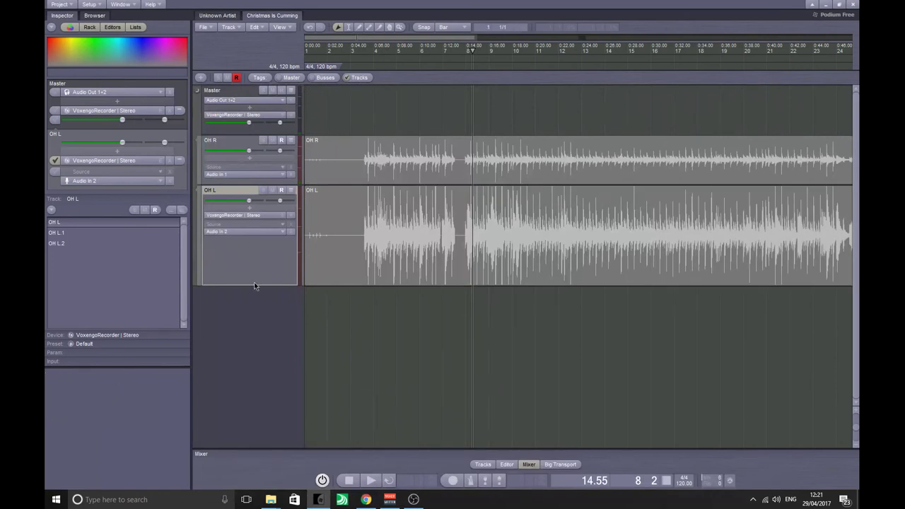
Insert VoxengoRecorder | Stereo into the Master track's empty slot beside DUBturbo4-EQturbo.
{"action": "left_click", "coordinate": [251, 108]}
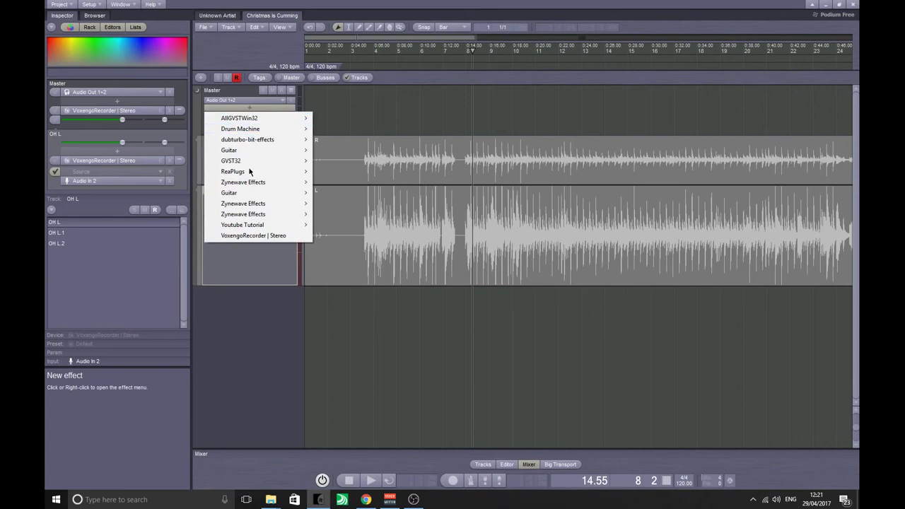
{"action": "mouse_move", "coordinate": [253, 218]}
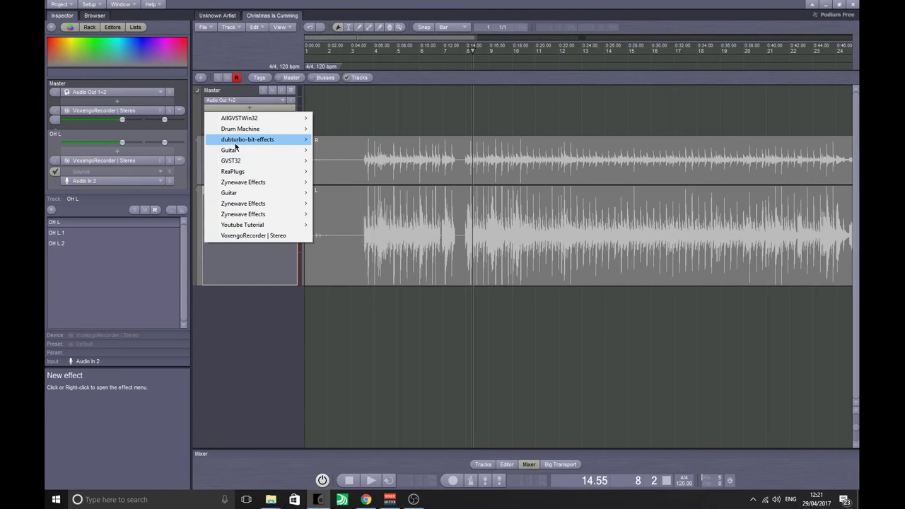
{"action": "mouse_move", "coordinate": [234, 201]}
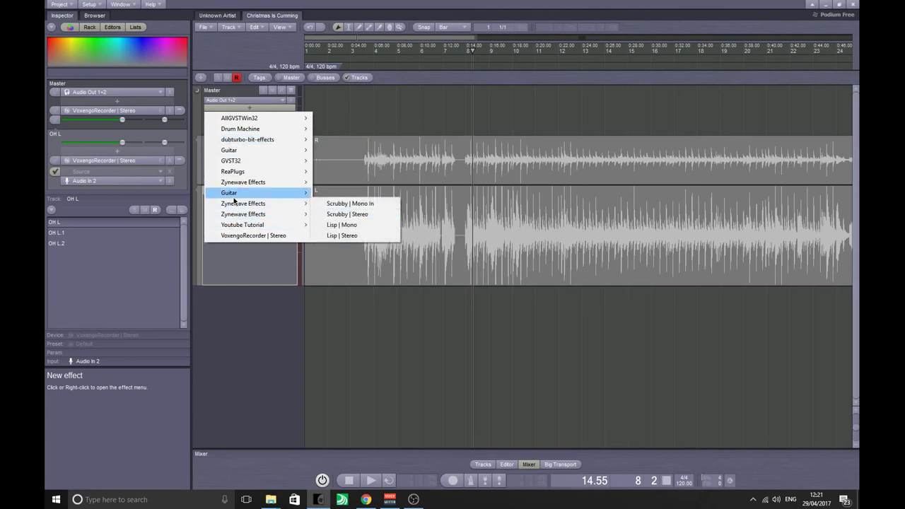
{"action": "mouse_move", "coordinate": [242, 182]}
{"action": "left_click", "coordinate": [334, 183]}
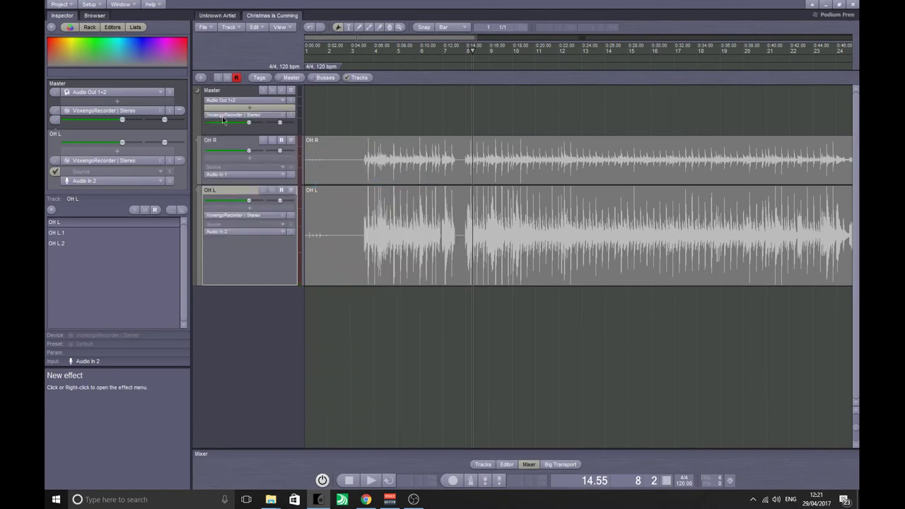
Enlarge the Master track, move VoxengoRecorder ahead of DUBturbo4-EQturbo, and start it recording.
{"action": "left_click", "coordinate": [231, 134]}
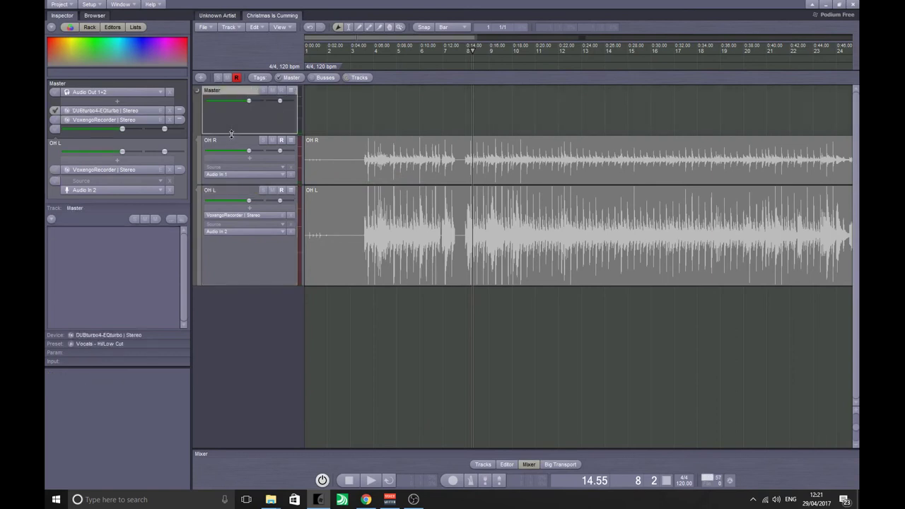
{"action": "left_click_drag", "start_coordinate": [234, 134], "coordinate": [235, 223]}
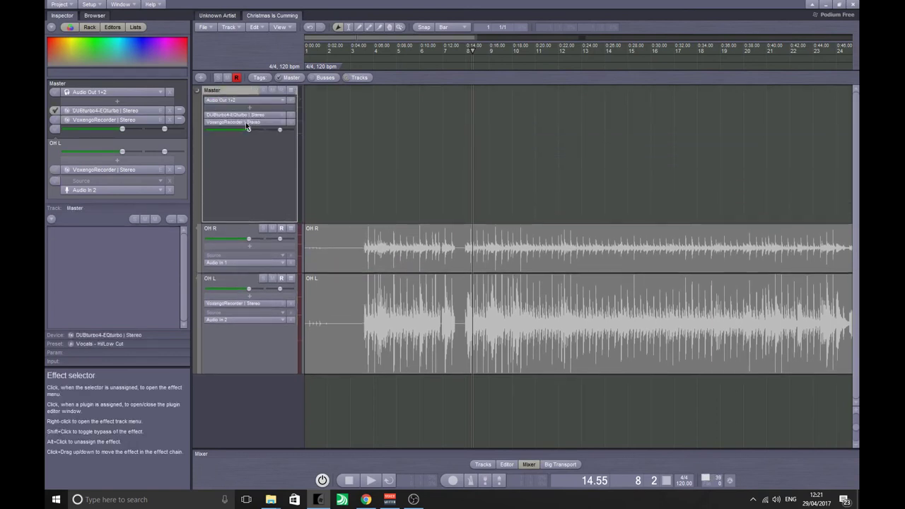
{"action": "left_click", "coordinate": [240, 124]}
{"action": "left_click_drag", "start_coordinate": [240, 124], "coordinate": [234, 116]}
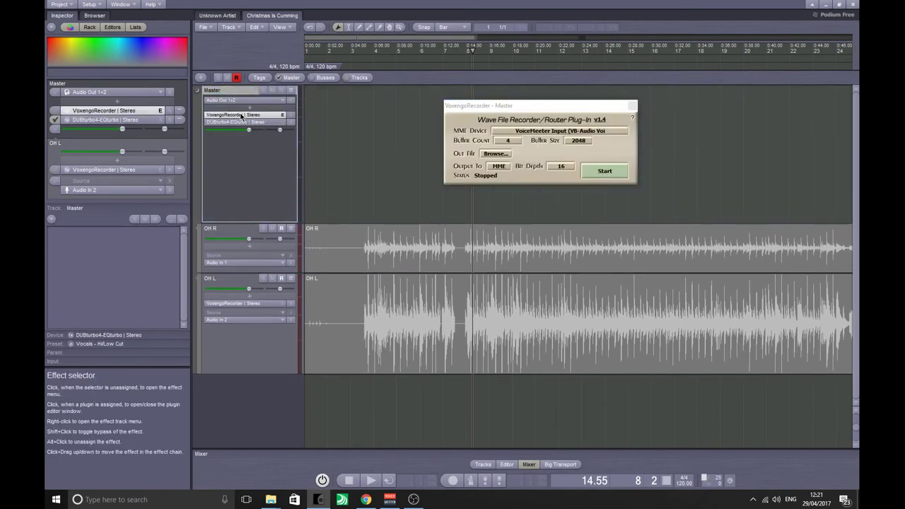
{"action": "left_click", "coordinate": [604, 170]}
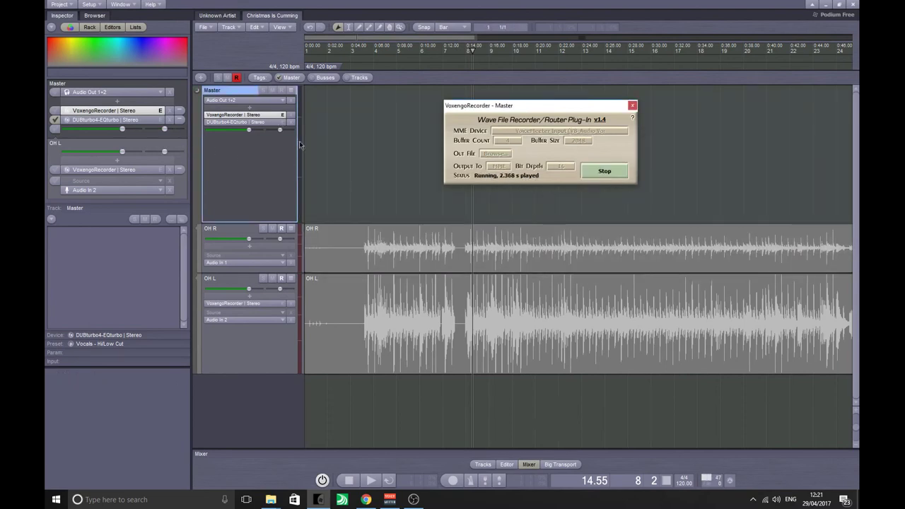
Play the drum tracks from the edit position while watching the VoiceMeeter meters, then stop.
{"action": "left_click", "coordinate": [388, 498]}
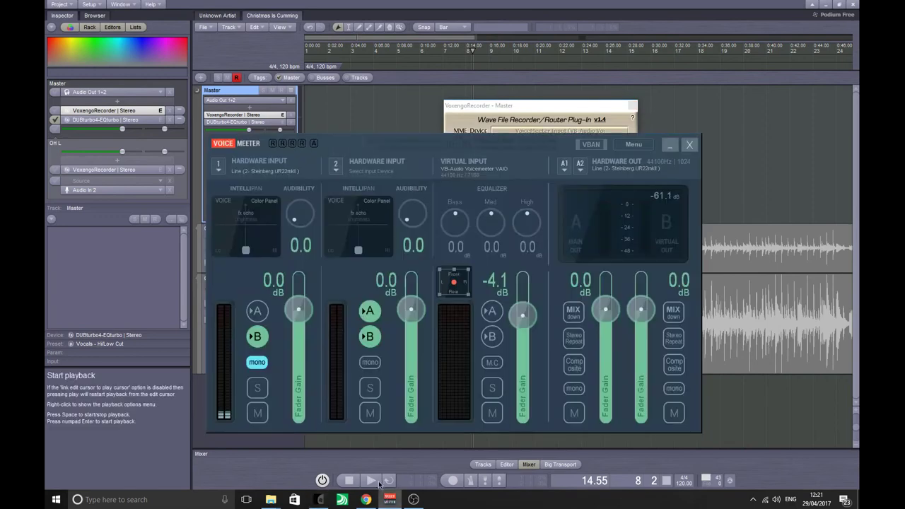
{"action": "left_click", "coordinate": [370, 481]}
{"action": "left_click", "coordinate": [389, 498]}
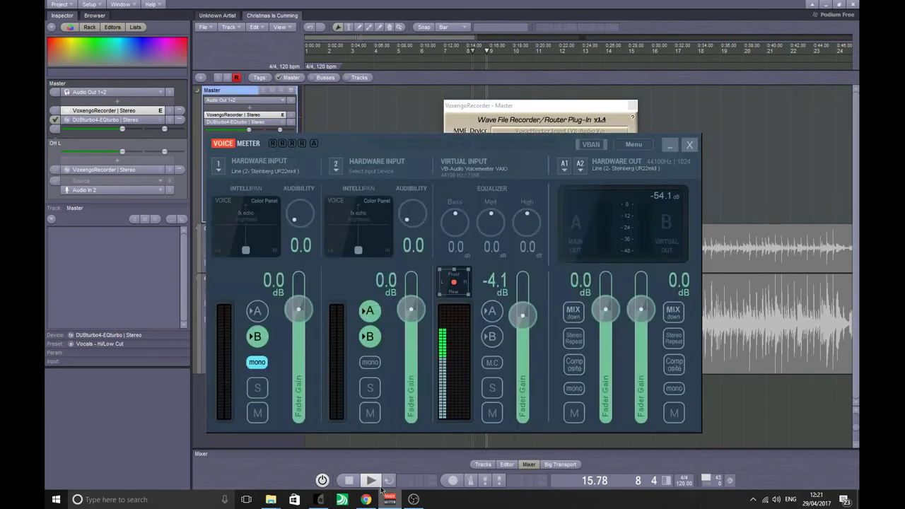
{"action": "left_click", "coordinate": [372, 481]}
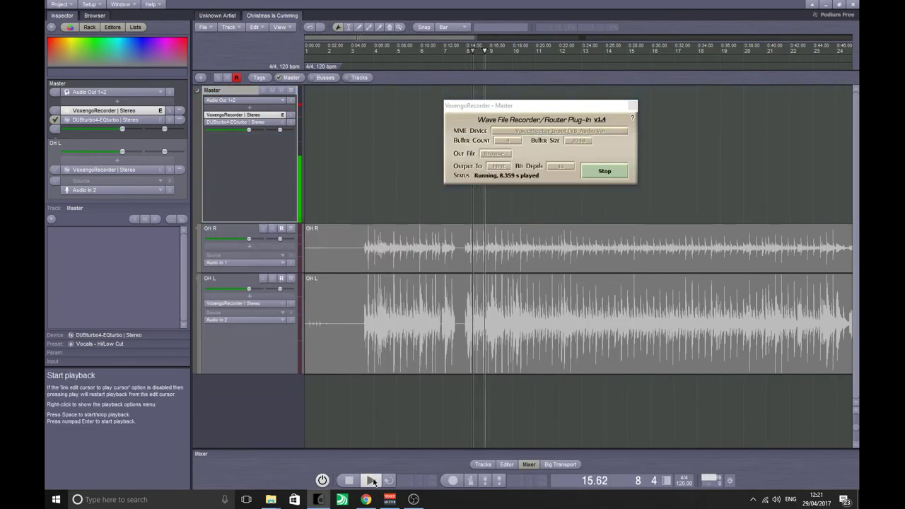
{"action": "left_click", "coordinate": [372, 481]}
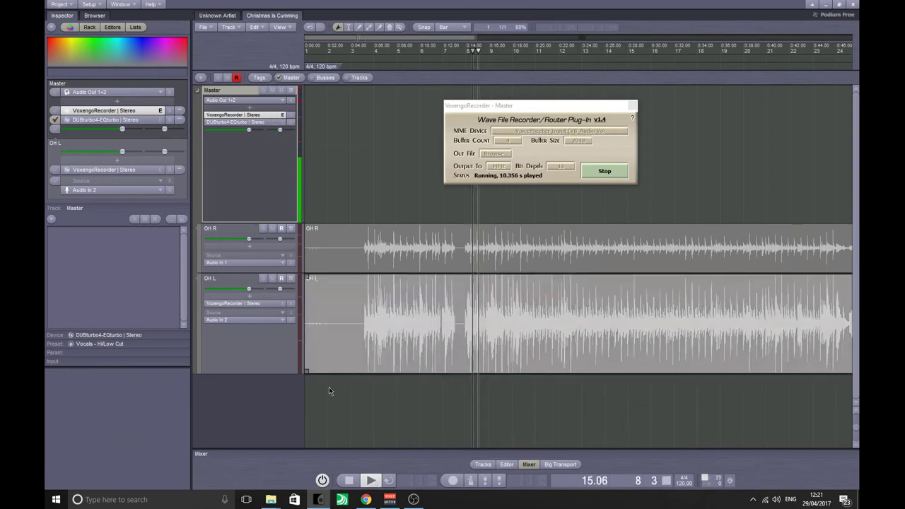
{"action": "left_click", "coordinate": [371, 481]}
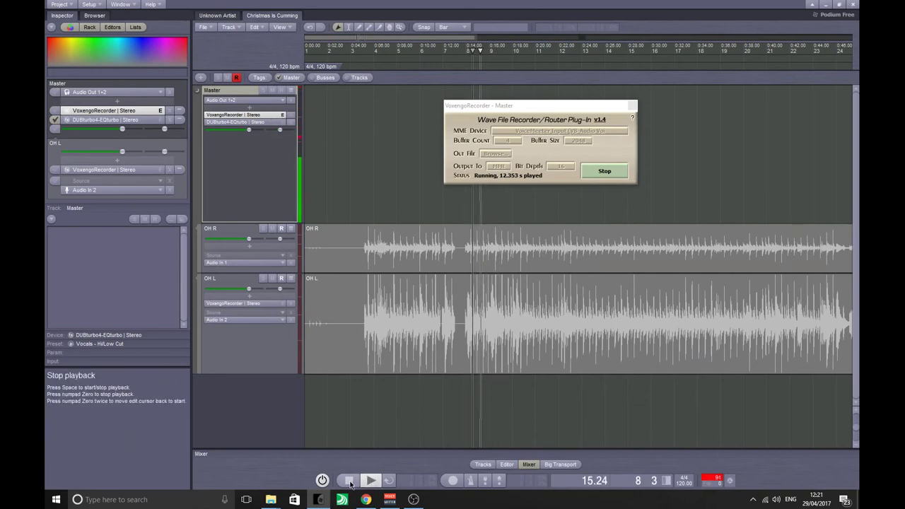
{"action": "left_click", "coordinate": [349, 481]}
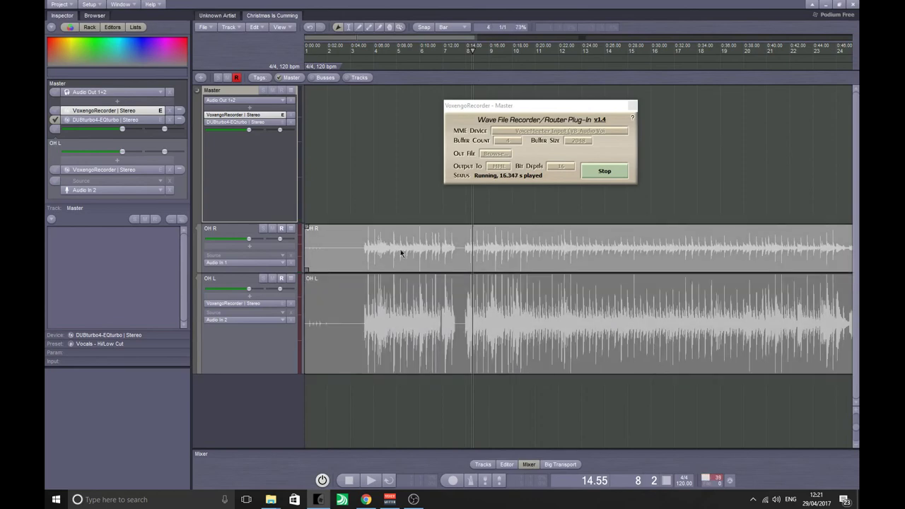
Load the Made For Anything preset in the Master EQturbo and raise its high-pass cutoff.
{"action": "left_click", "coordinate": [234, 122]}
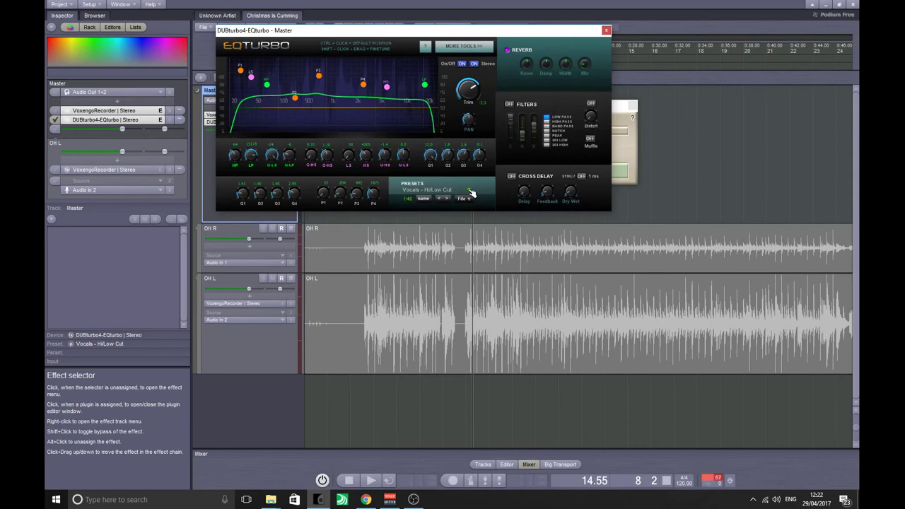
{"action": "left_click", "coordinate": [472, 194]}
{"action": "left_click", "coordinate": [438, 458]}
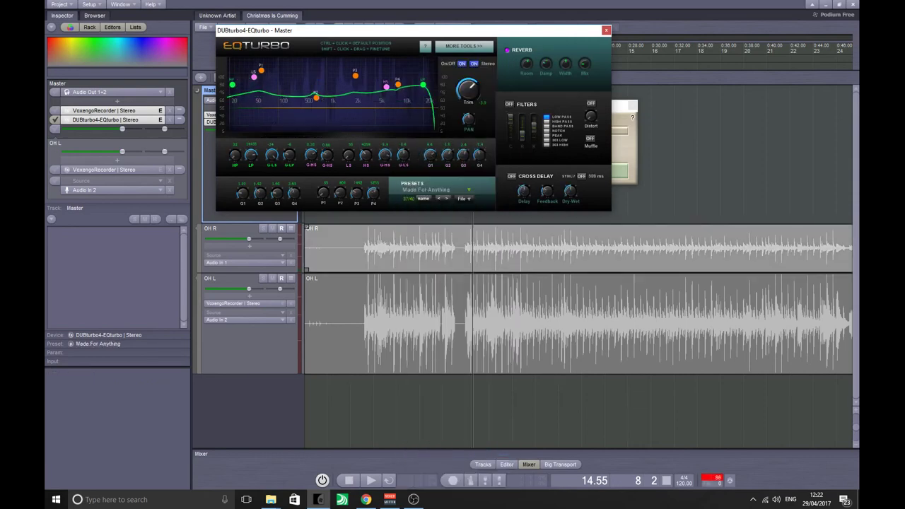
{"action": "left_click_drag", "start_coordinate": [238, 84], "coordinate": [267, 85]}
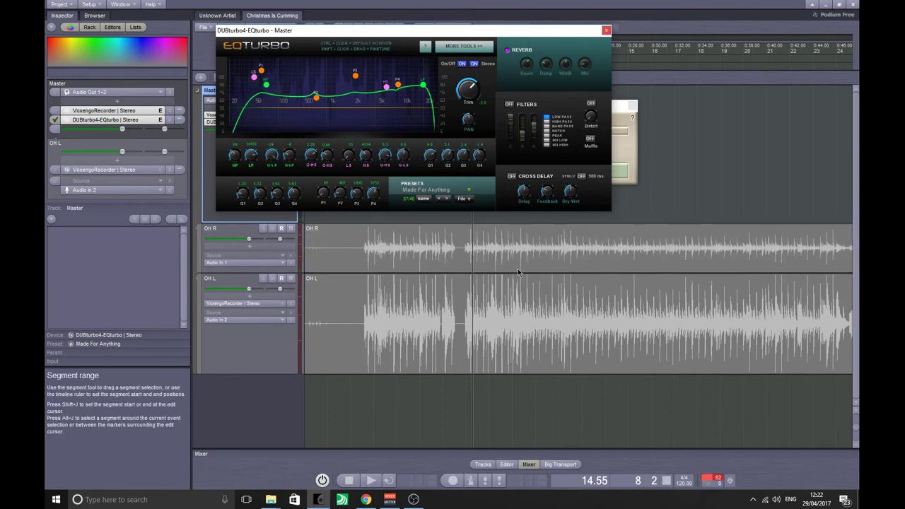
Audition the EQ'd drums with Space play and stop, returning to the start point.
{"action": "left_click", "coordinate": [439, 415]}
{"action": "key", "text": "space"}
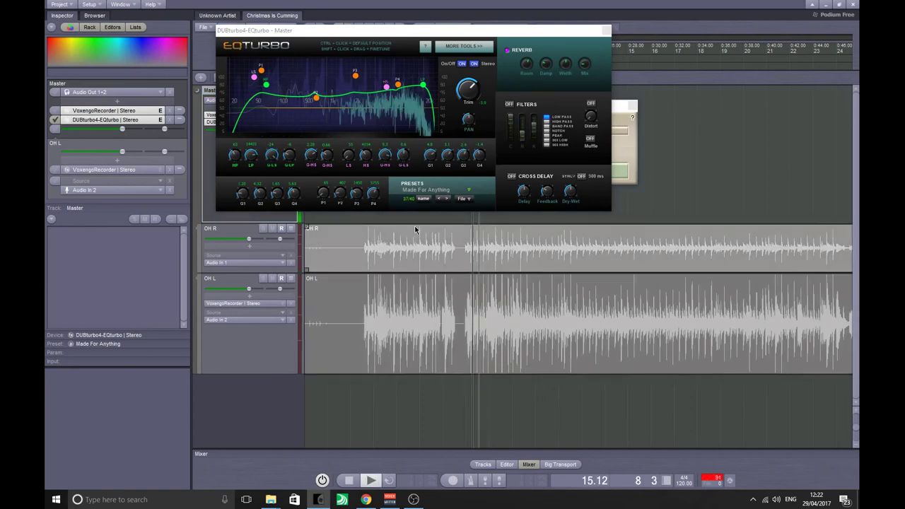
{"action": "left_click_drag", "start_coordinate": [366, 32], "coordinate": [460, 39]}
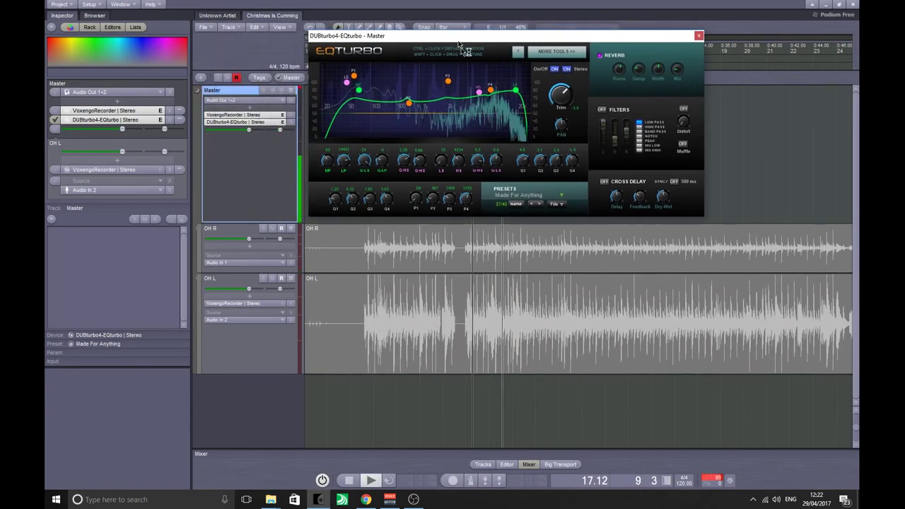
{"action": "key", "text": "space"}
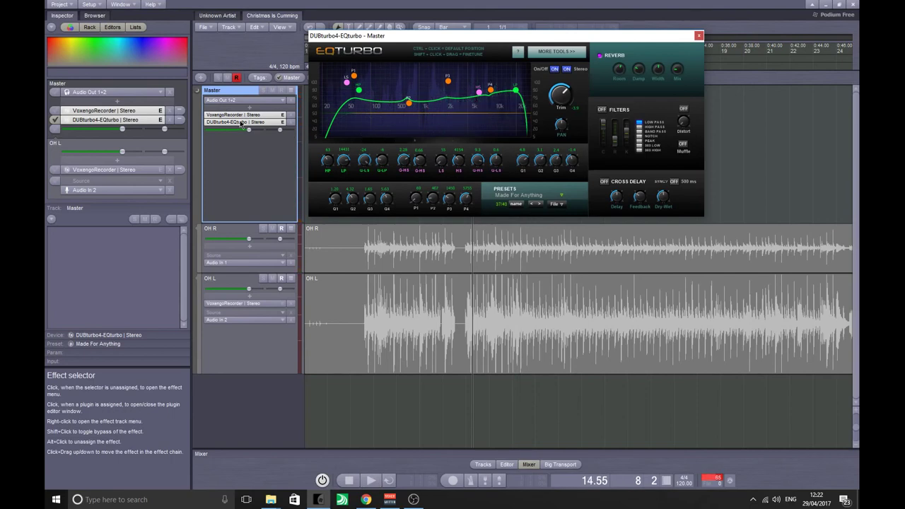
{"action": "key", "text": "space"}
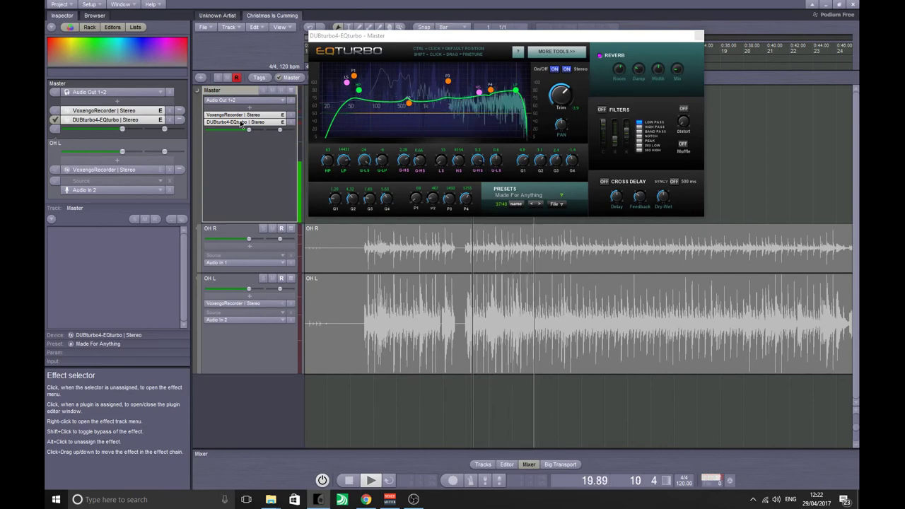
{"action": "left_click", "coordinate": [241, 124]}
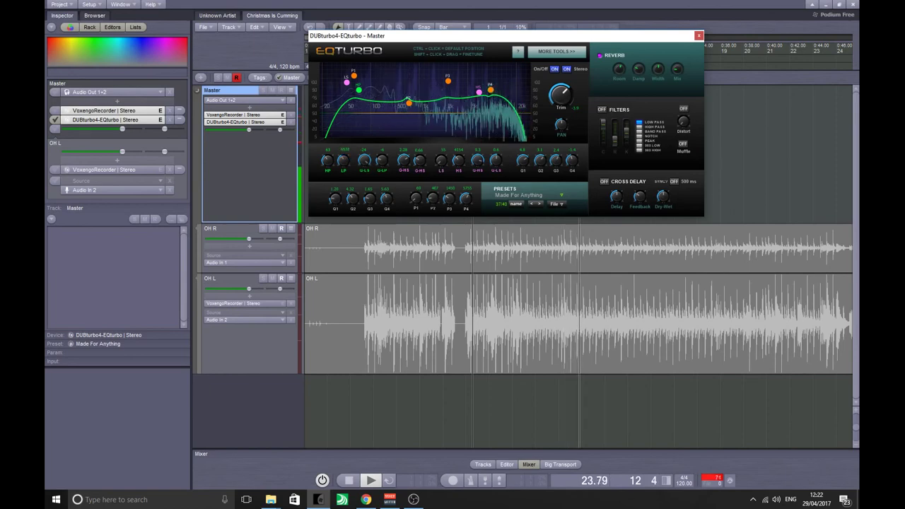
{"action": "left_click", "coordinate": [259, 138]}
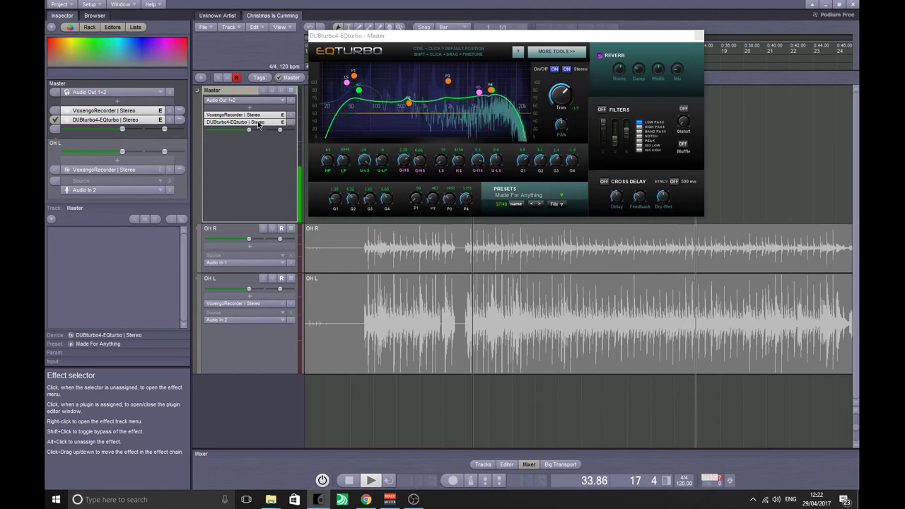
{"action": "key", "text": "space"}
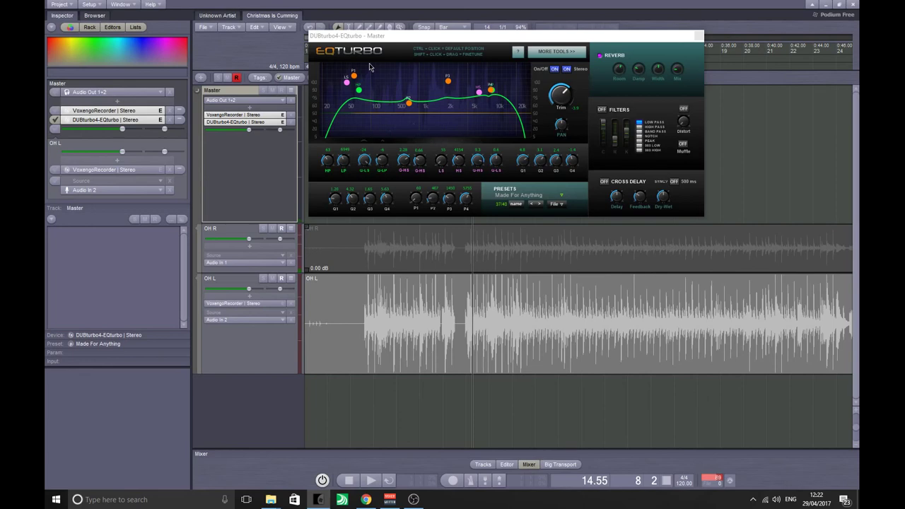
Close the DUBturbo4-EQturbo editor window and deselect the Master track.
{"action": "left_click", "coordinate": [699, 36]}
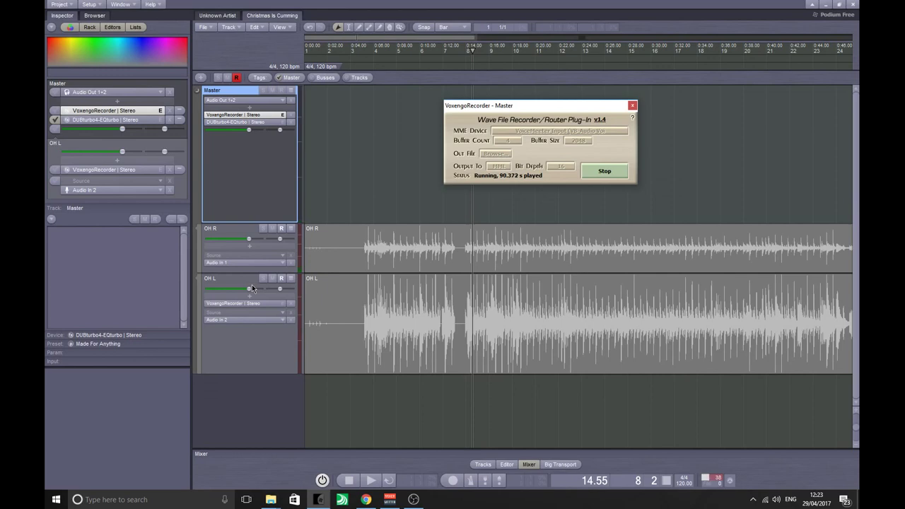
{"action": "left_click", "coordinate": [277, 182]}
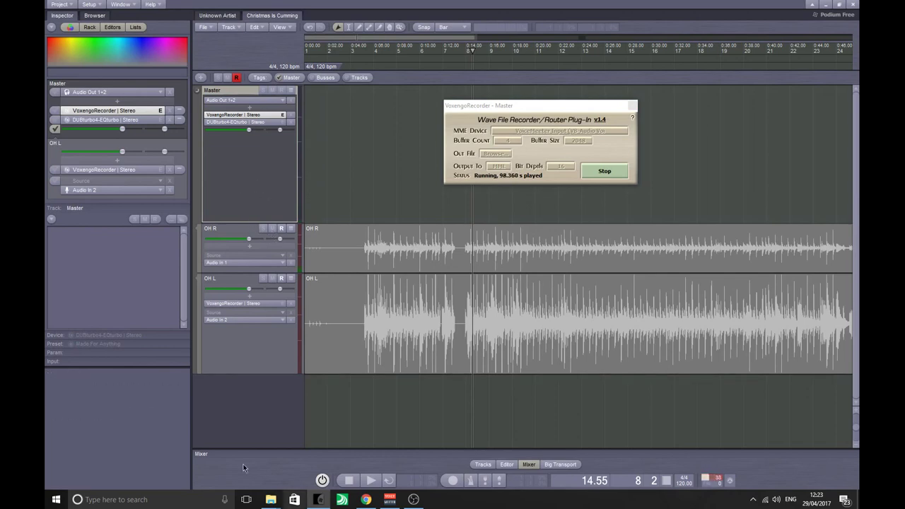
{"action": "mouse_move", "coordinate": [271, 503]}
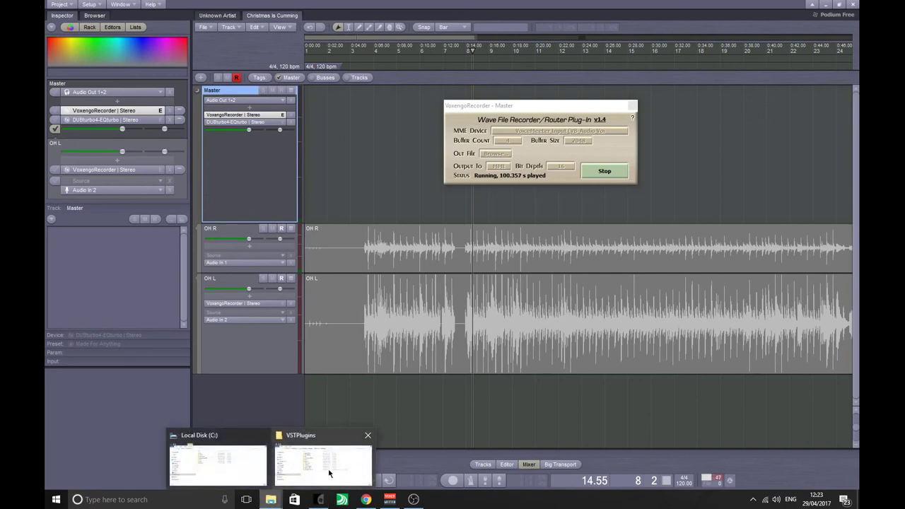
{"action": "left_click", "coordinate": [326, 471]}
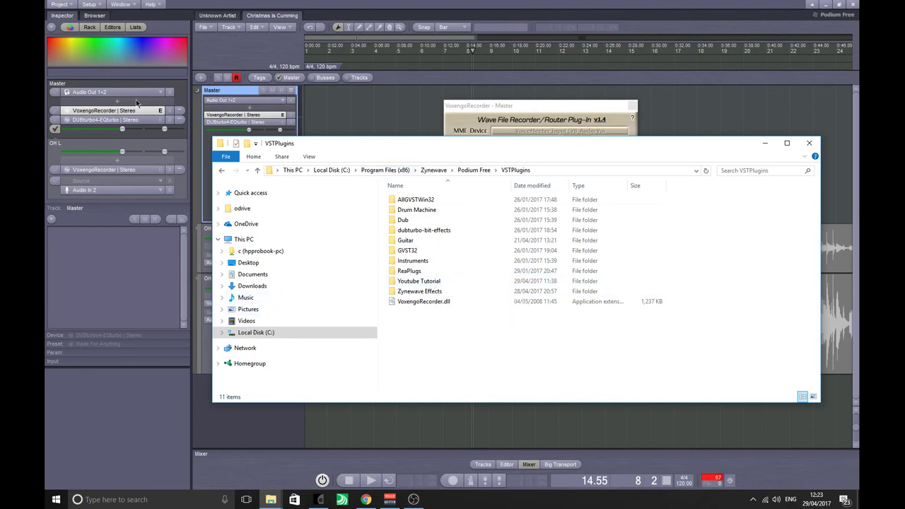
{"action": "left_click", "coordinate": [764, 144]}
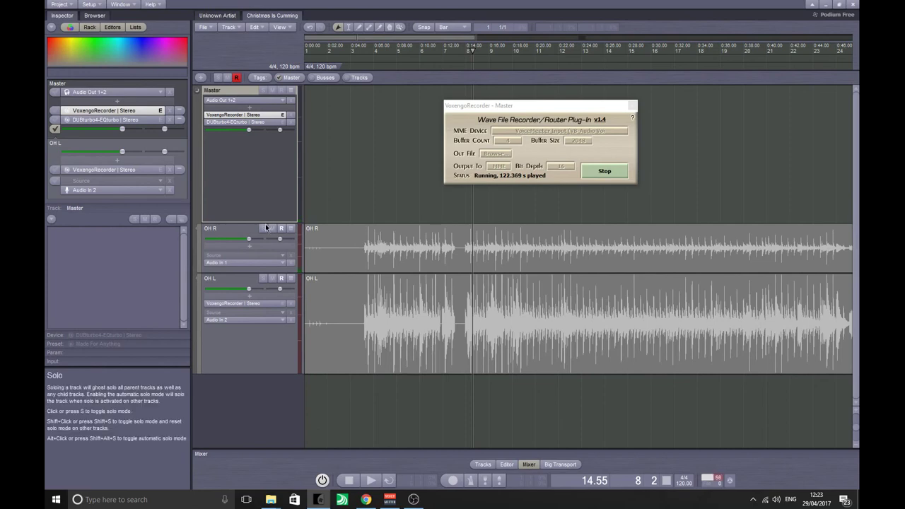
Drag the Master track's bottom edge up to collapse it to a smaller height.
{"action": "left_click_drag", "start_coordinate": [264, 223], "coordinate": [261, 156]}
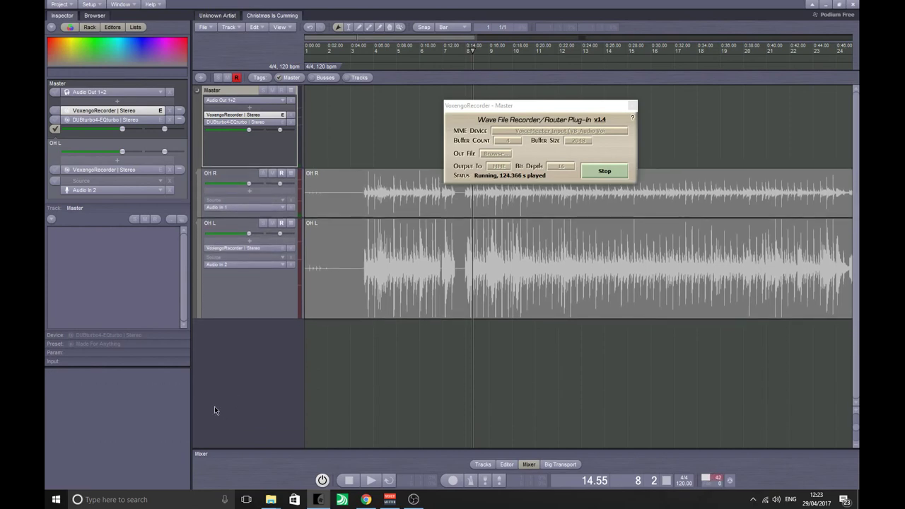